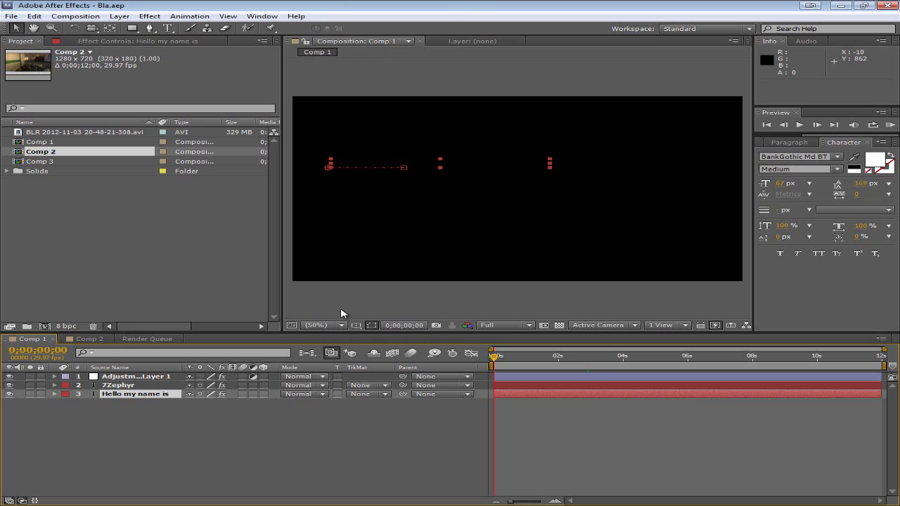
Preview the title animation, then add a Two-Node camera named Camera 1 at 75 mm.
drag(497, 361, 563, 364)
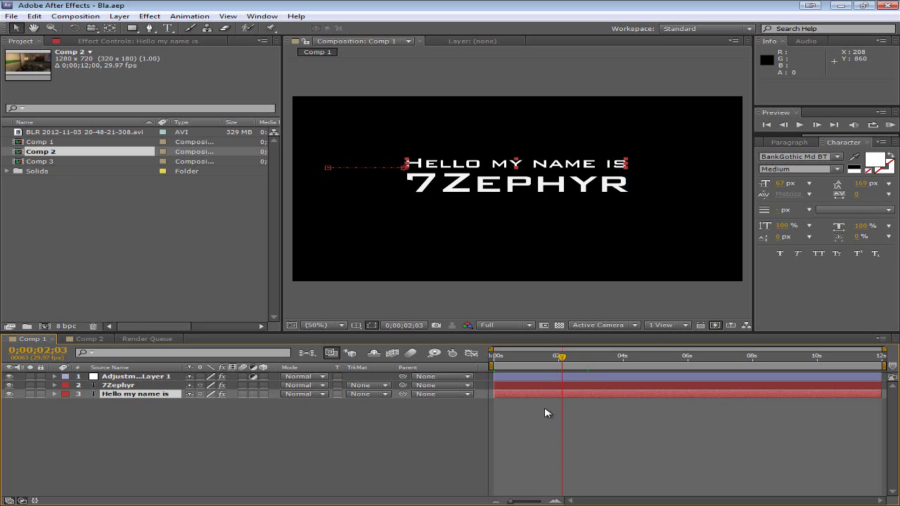
drag(562, 360, 491, 361)
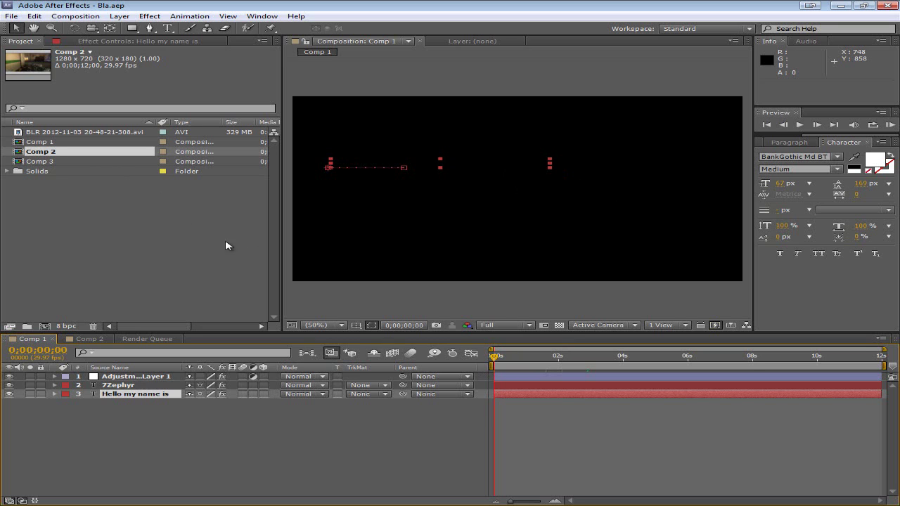
click(119, 16)
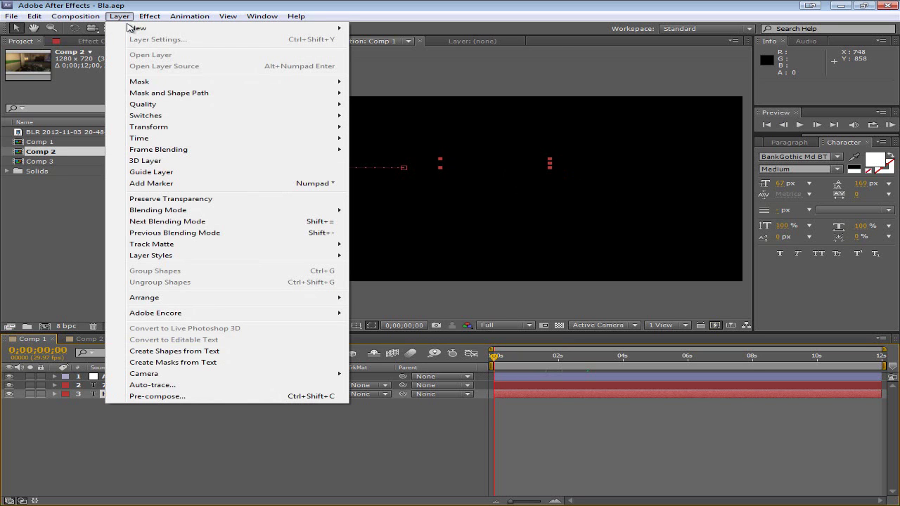
mouse_move(131, 28)
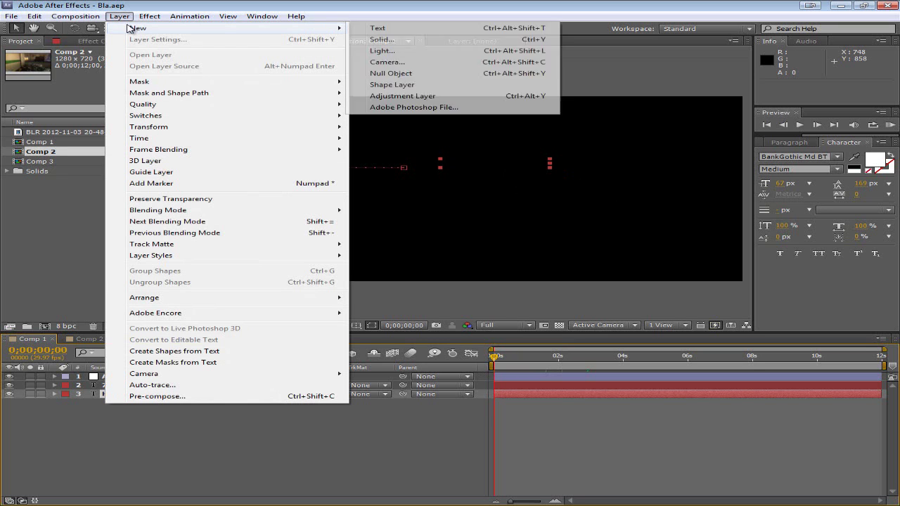
click(405, 66)
drag(446, 144, 497, 193)
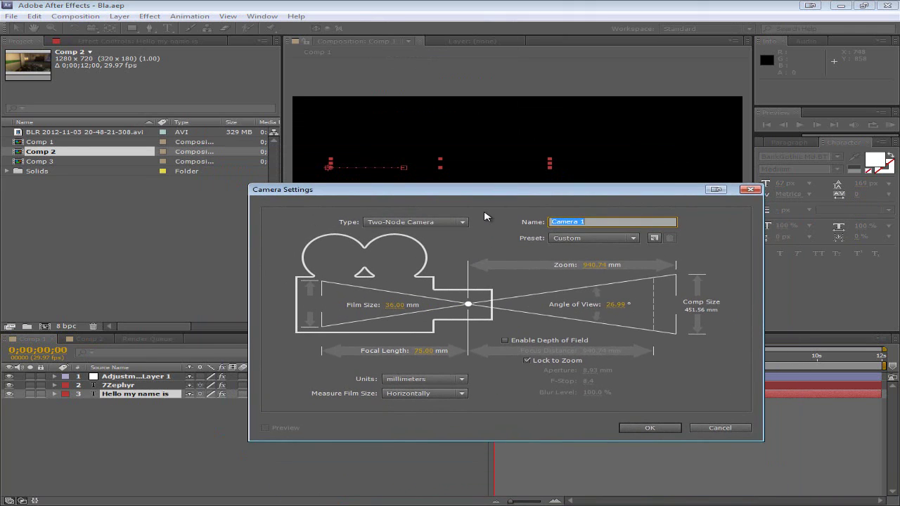
click(595, 164)
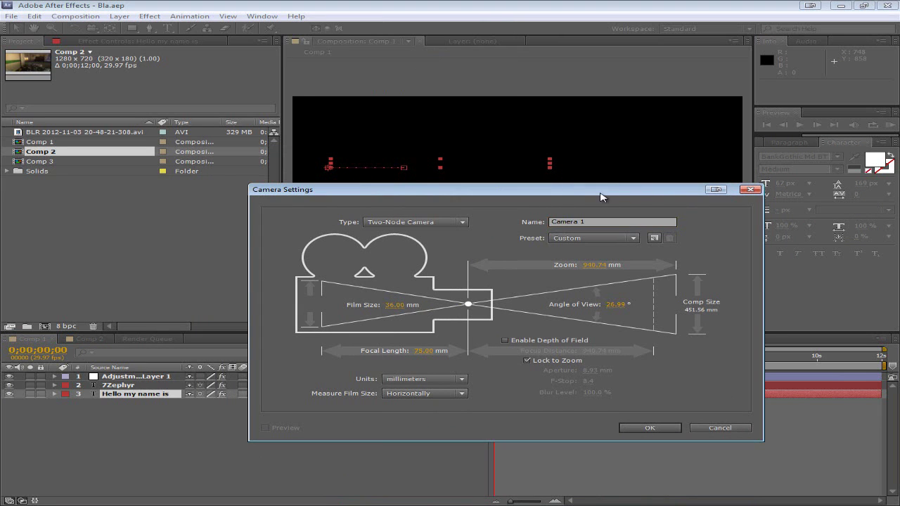
drag(600, 193, 560, 117)
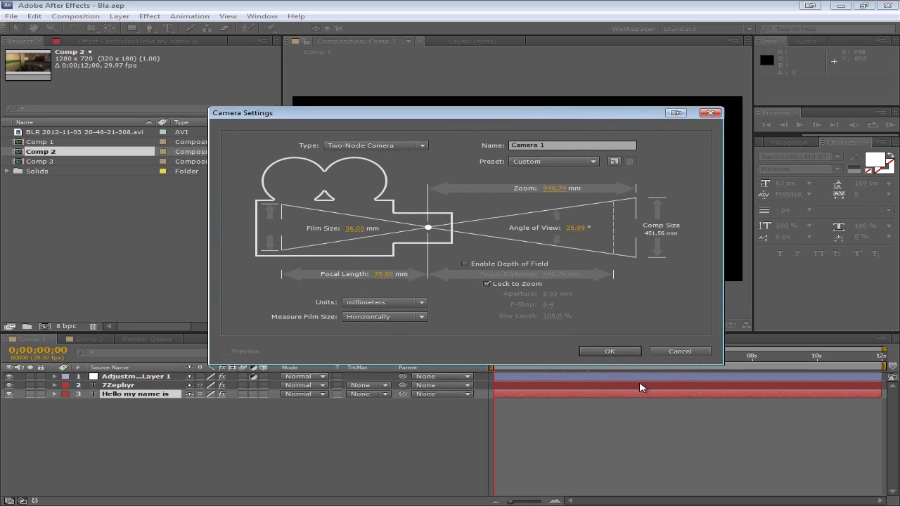
click(610, 352)
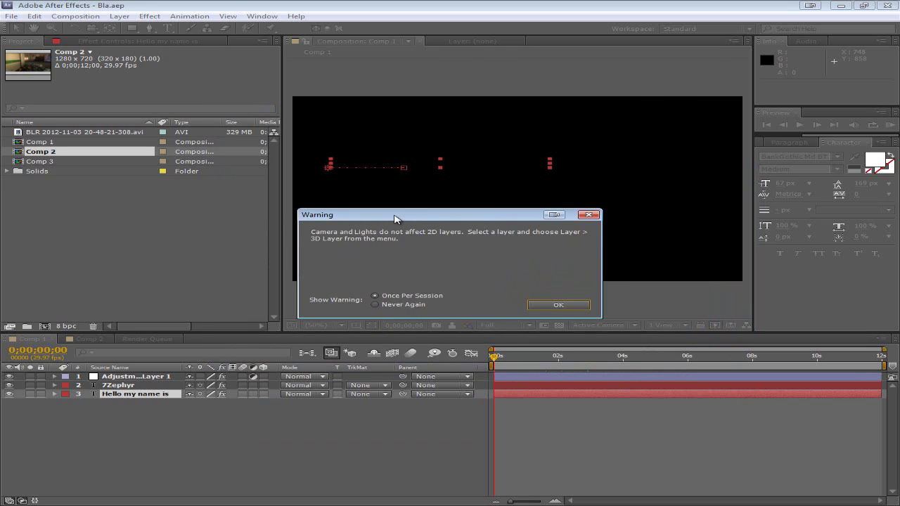
Set the 2D-layer camera warning to Never Again and confirm it with OK.
drag(395, 218, 412, 201)
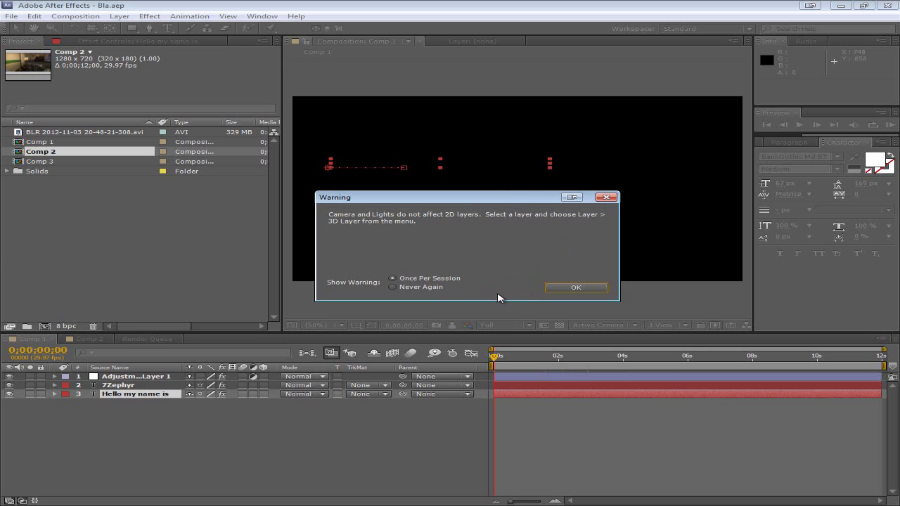
click(392, 279)
click(393, 287)
click(584, 288)
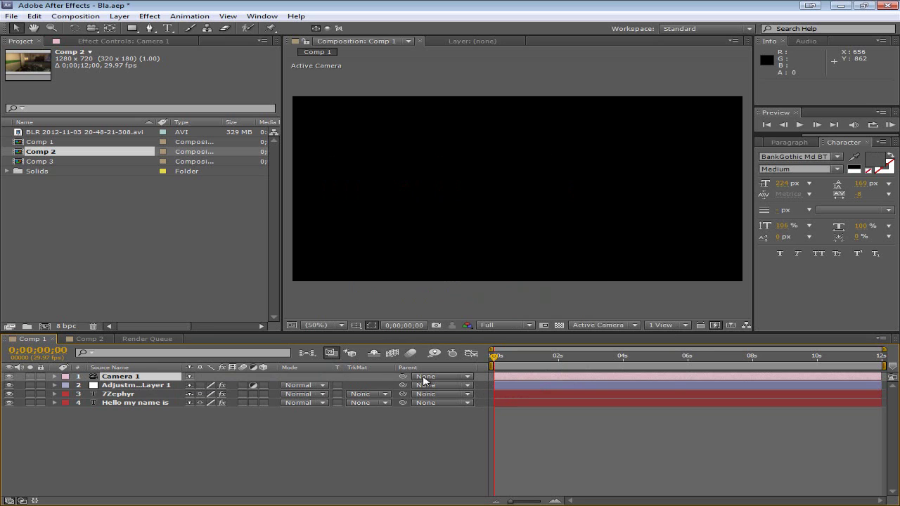
click(135, 378)
drag(492, 360, 580, 360)
key(Home)
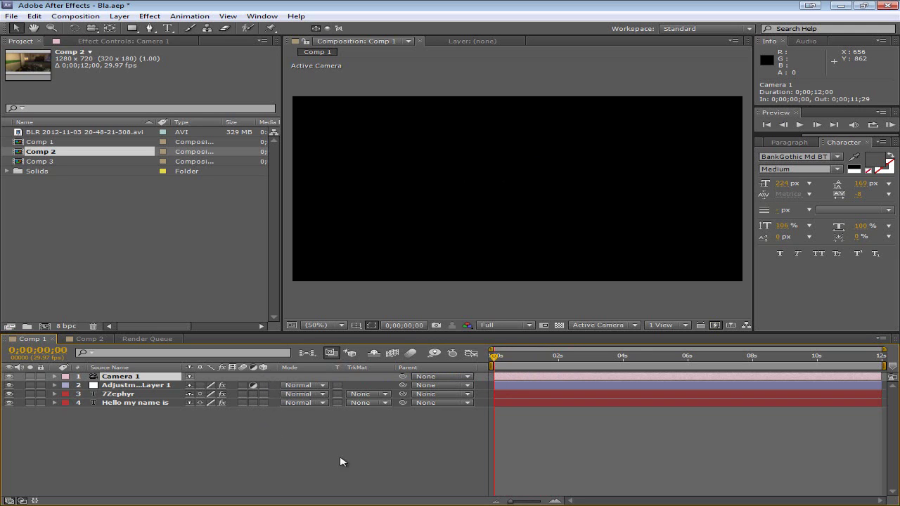
right_click(328, 426)
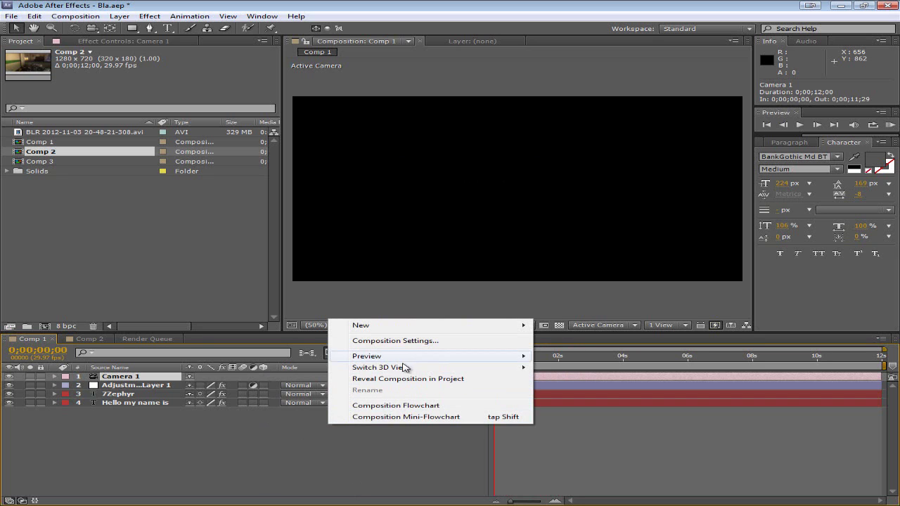
click(296, 422)
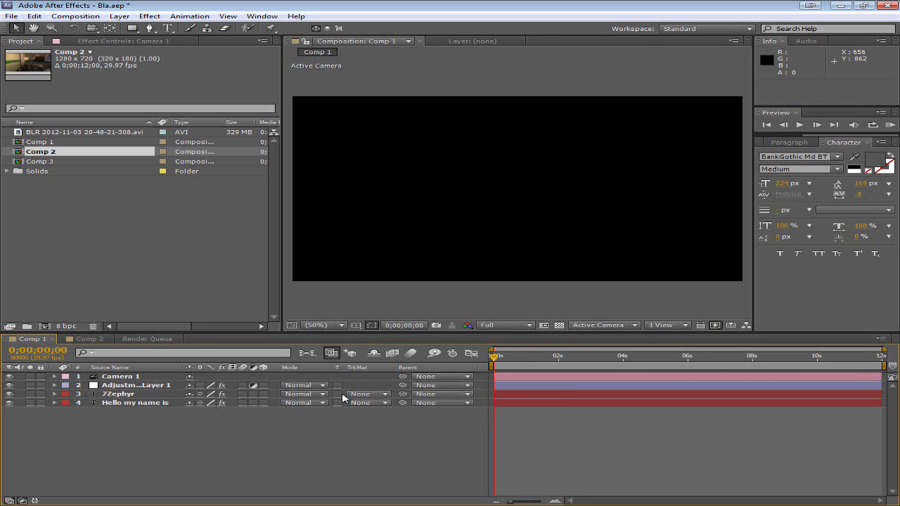
right_click(432, 366)
mouse_move(467, 397)
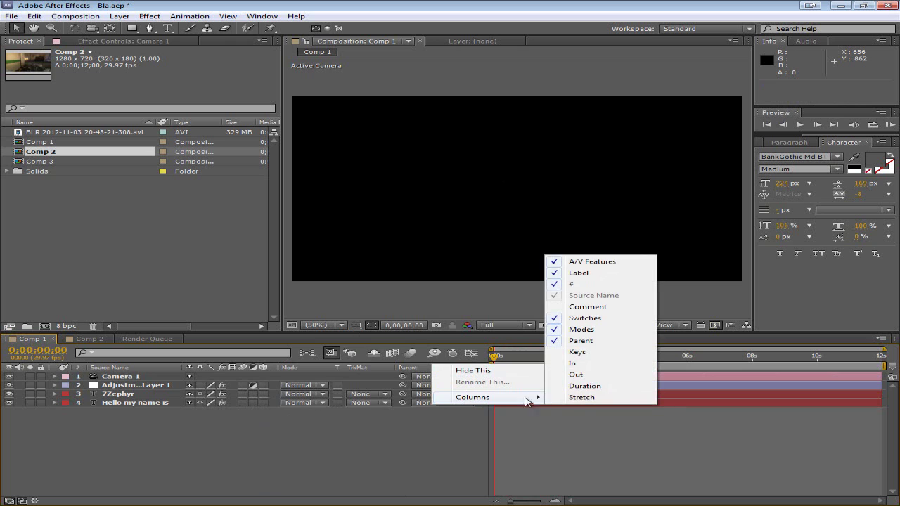
click(599, 321)
right_click(284, 369)
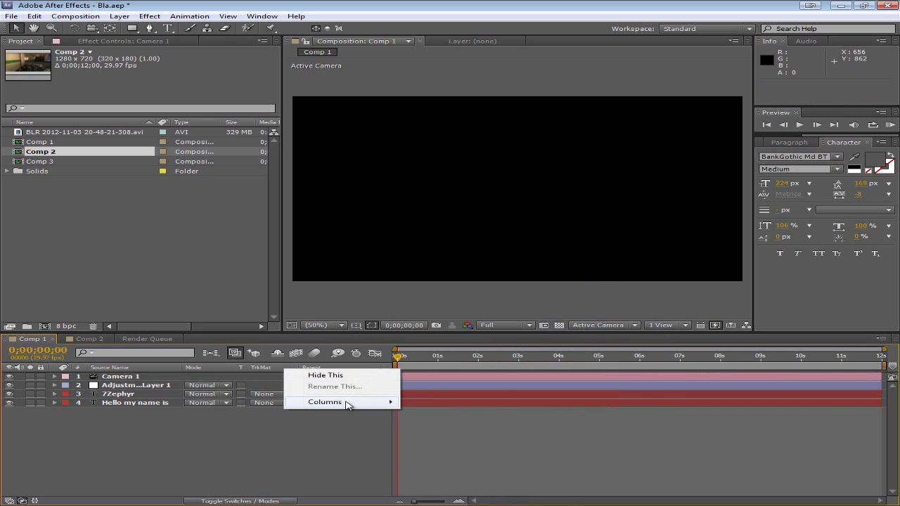
right_click(264, 369)
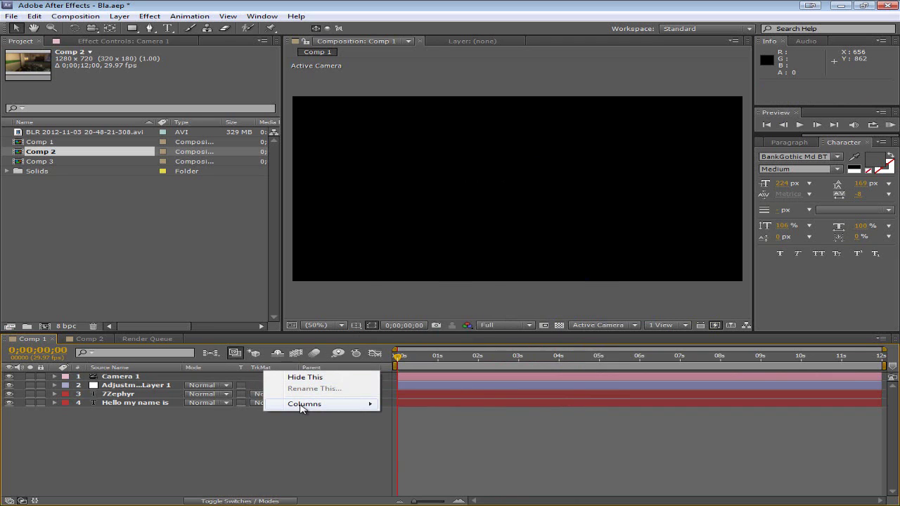
mouse_move(302, 405)
click(418, 325)
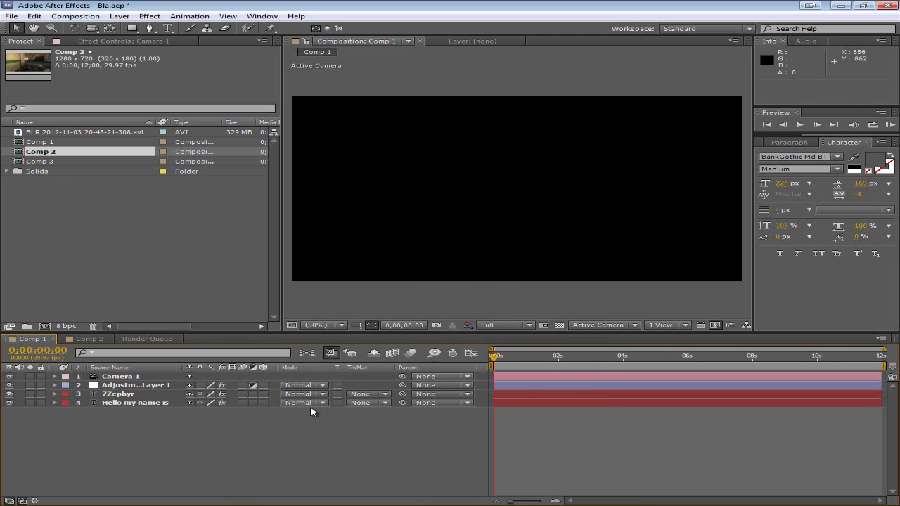
Make the Hello my name is layer 3D and move the playhead to about 0;00;01;18.
click(263, 403)
drag(490, 359, 546, 362)
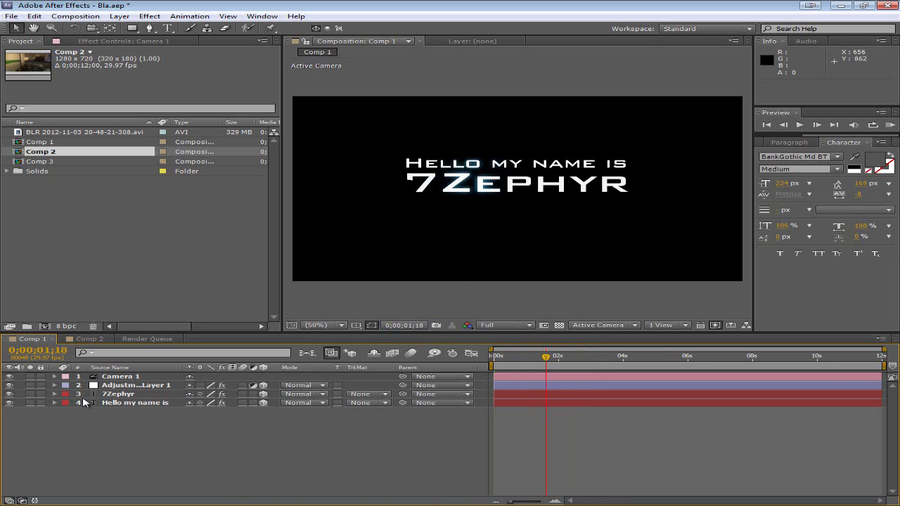
Show Camera 1's Transform properties, undo a trial X rotation, and set Z Rotation to 0°.
click(55, 377)
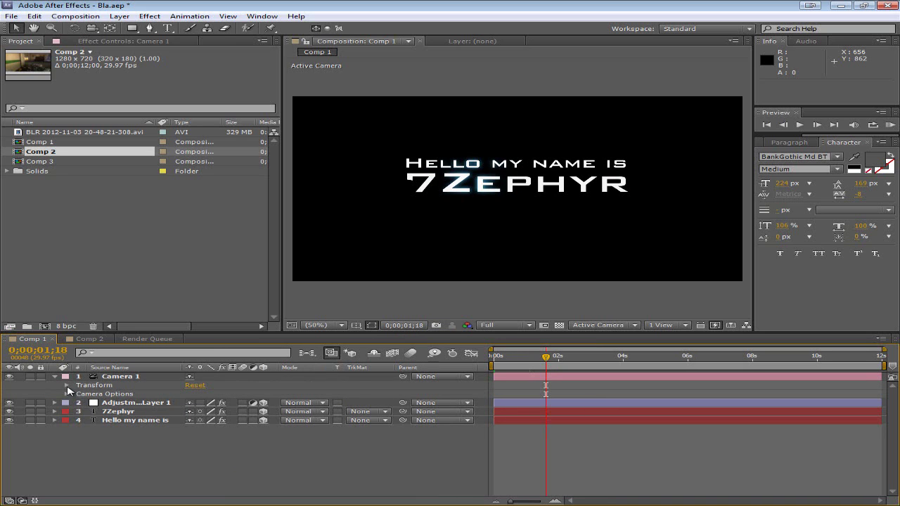
click(66, 385)
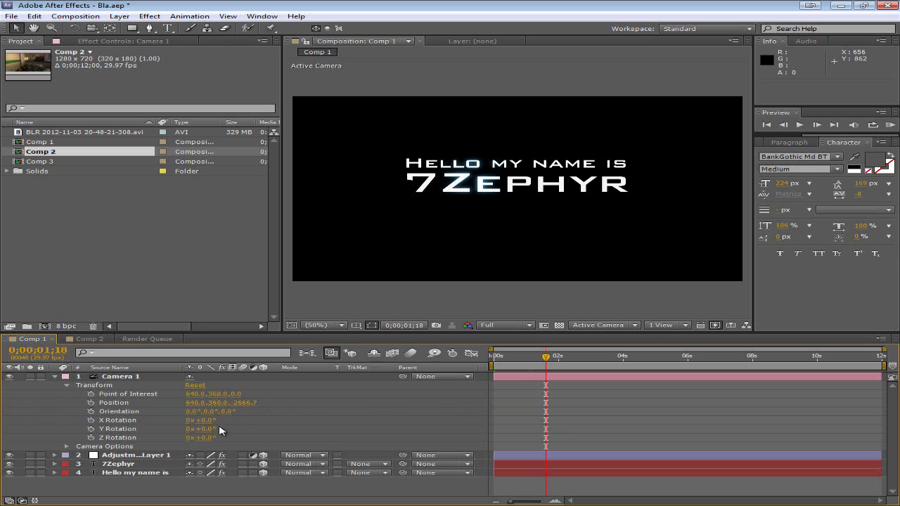
drag(205, 420, 254, 437)
key(ctrl+z)
key(ctrl+z)
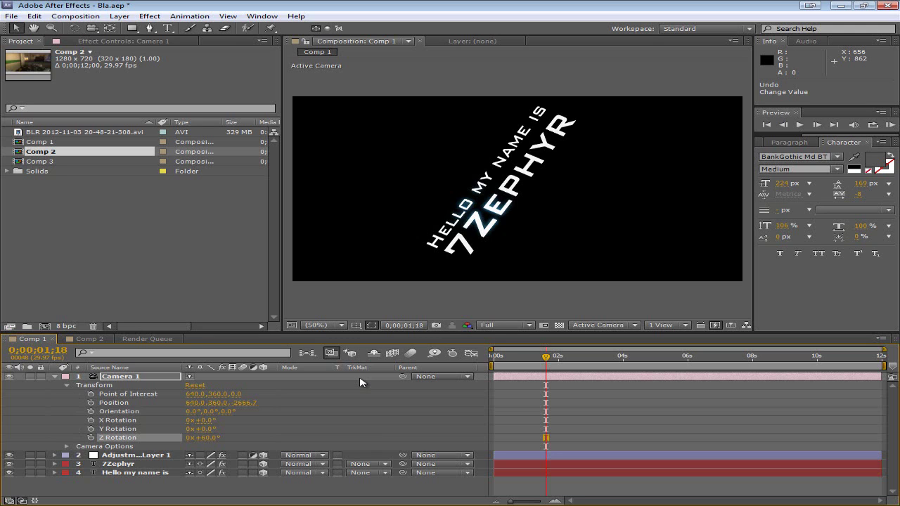
click(211, 438)
key(Return)
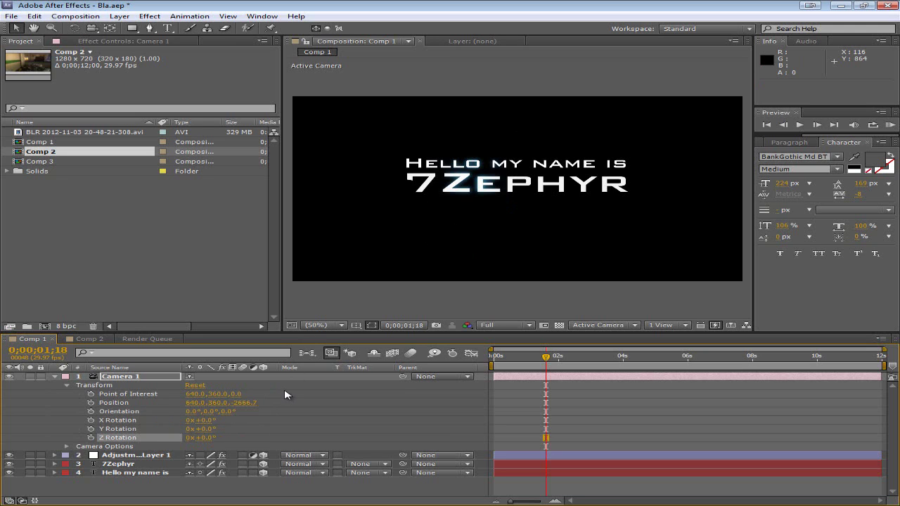
Expand and collapse Camera 1's Camera Options group.
click(67, 447)
scroll(77, 413, down, 1)
scroll(77, 390, up, 1)
click(67, 378)
Scrub Camera 1's Position Z until it reads -2143.7.
drag(247, 403, 360, 404)
click(249, 403)
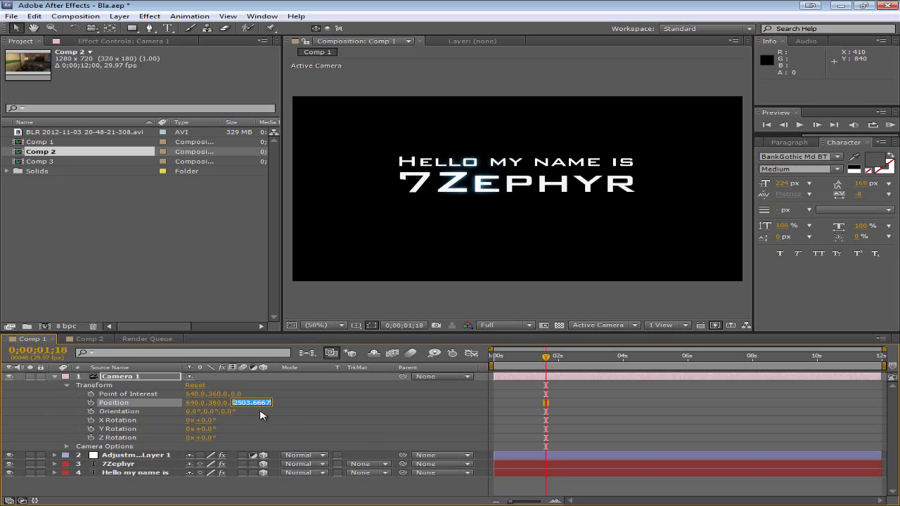
click(317, 401)
drag(241, 405, 839, 375)
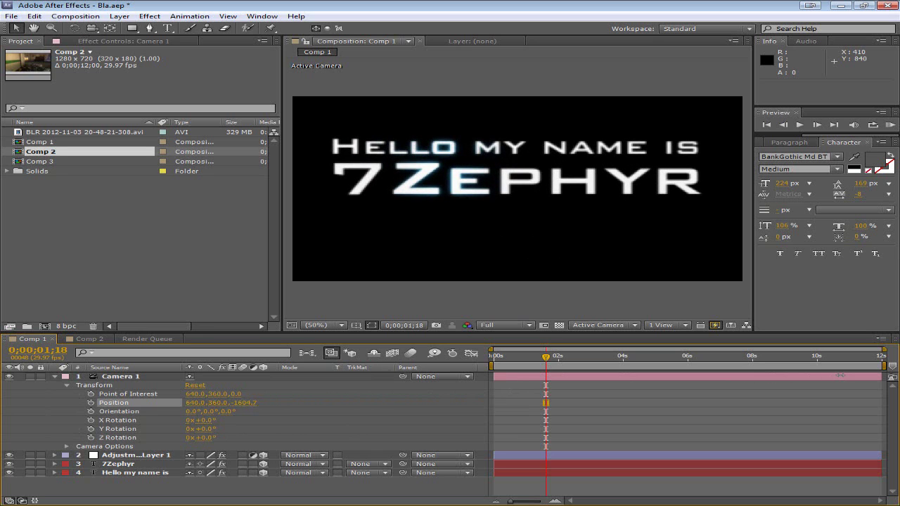
click(839, 374)
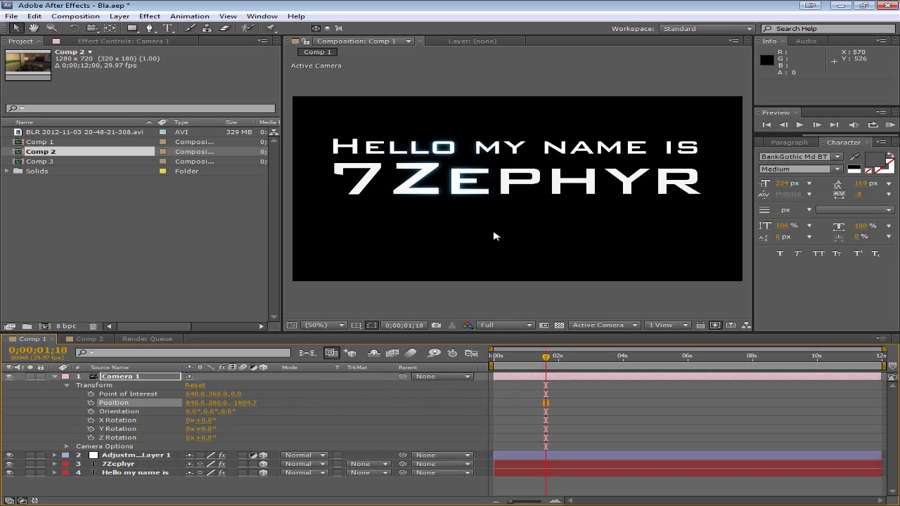
drag(239, 403, 257, 407)
drag(148, 412, 638, 442)
Scrub Camera 1's Position to X 2809 and Y 1889.
drag(210, 402, 342, 400)
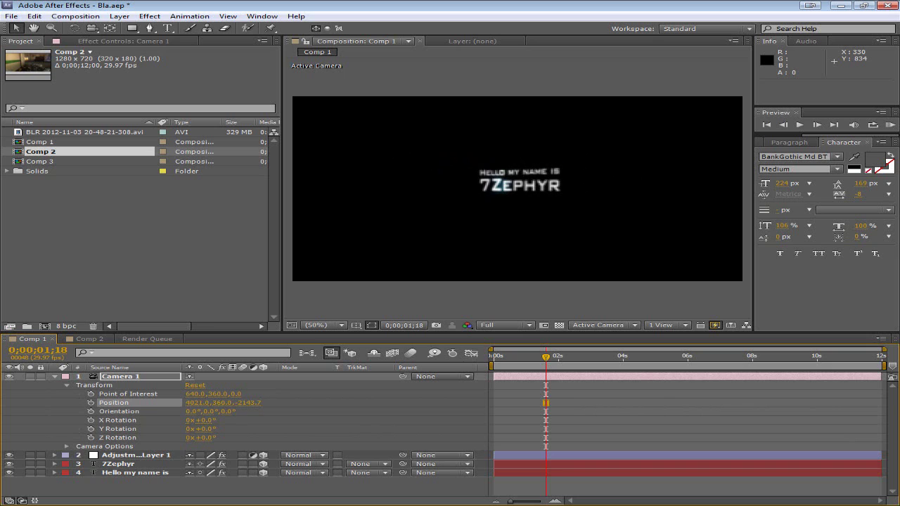
drag(163, 420, 653, 411)
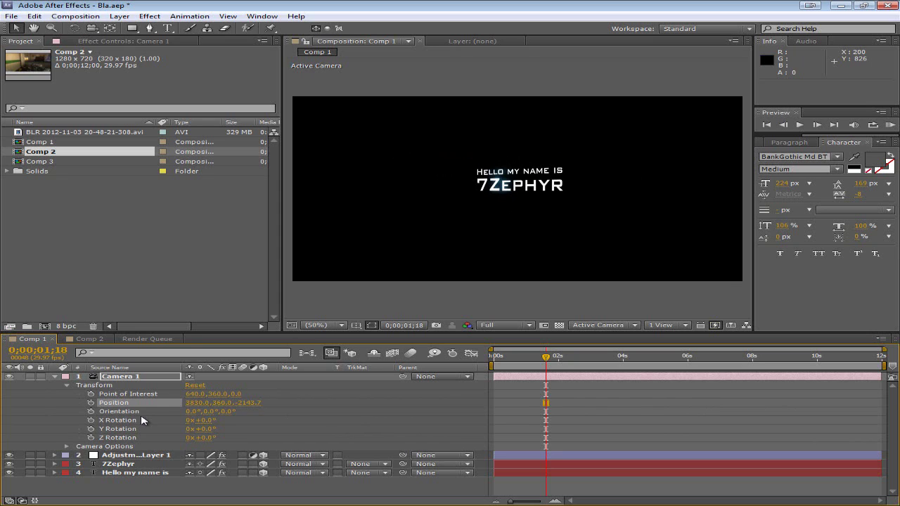
drag(395, 402, 577, 398)
drag(193, 402, 146, 412)
drag(211, 403, 817, 317)
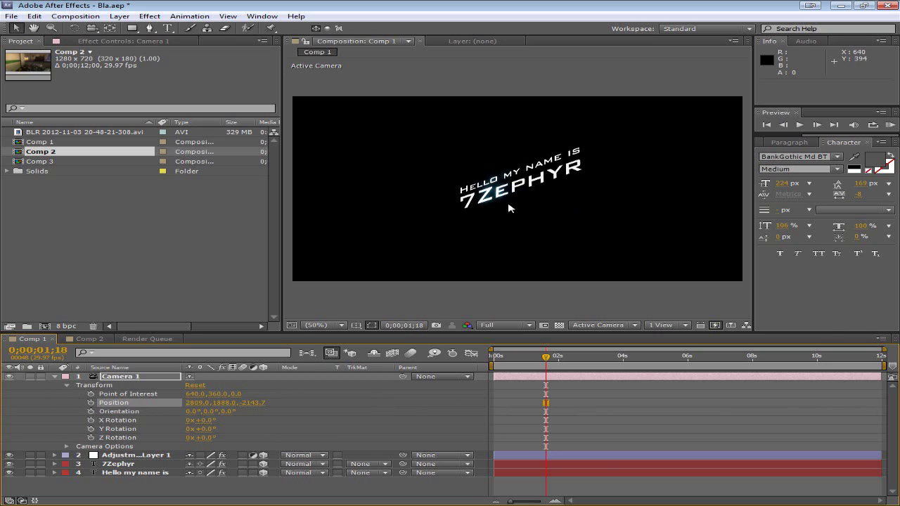
Move the playhead back and forth to preview the tilted, angled camera view.
click(544, 358)
drag(544, 361, 506, 357)
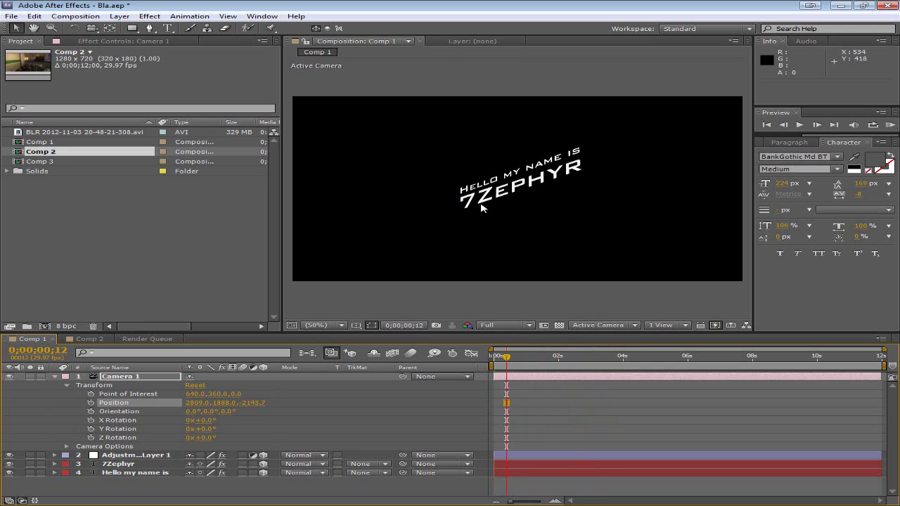
drag(506, 356, 560, 359)
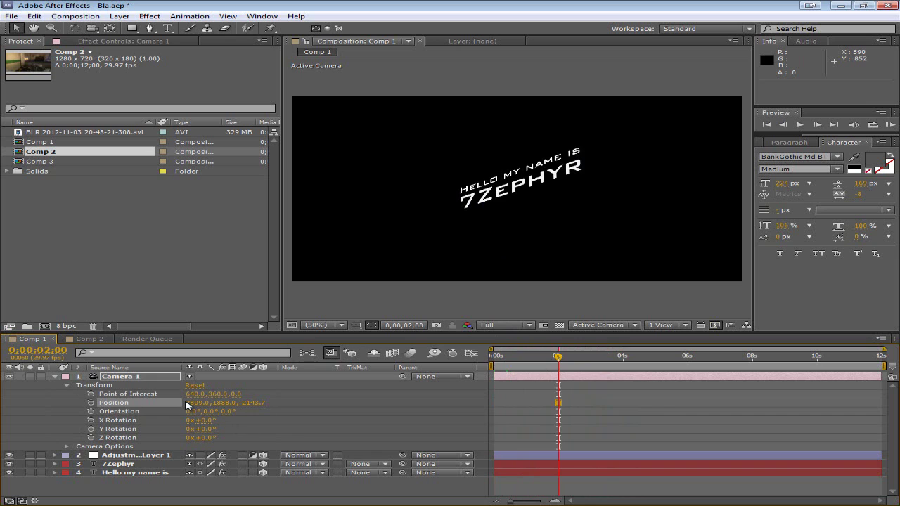
Undo Camera 1's Position, Z Rotation and Point of Interest tweaks, restoring 640, 360, -2666.7.
key(ctrl+z)
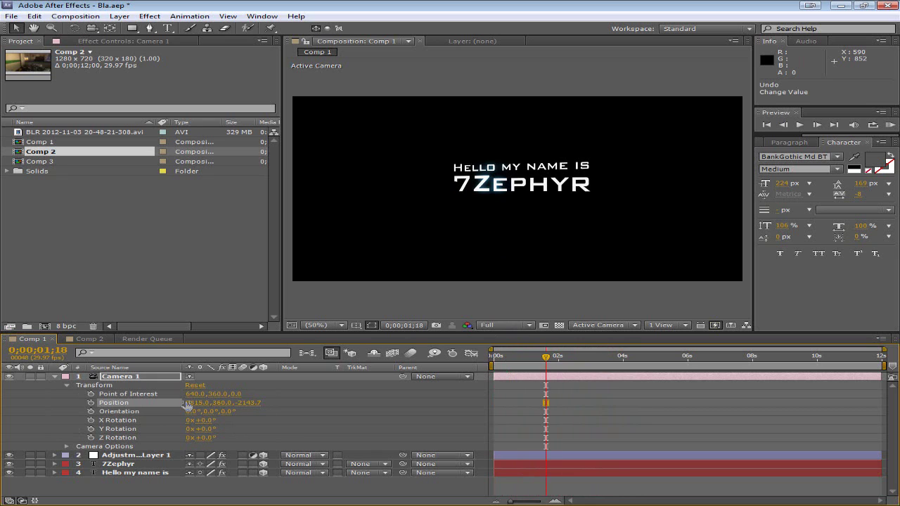
drag(188, 407, 191, 408)
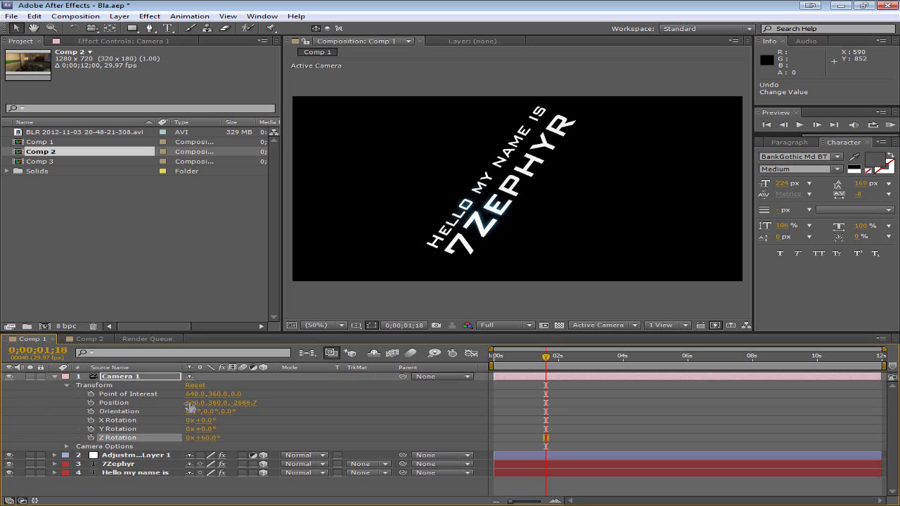
key(ctrl+z)
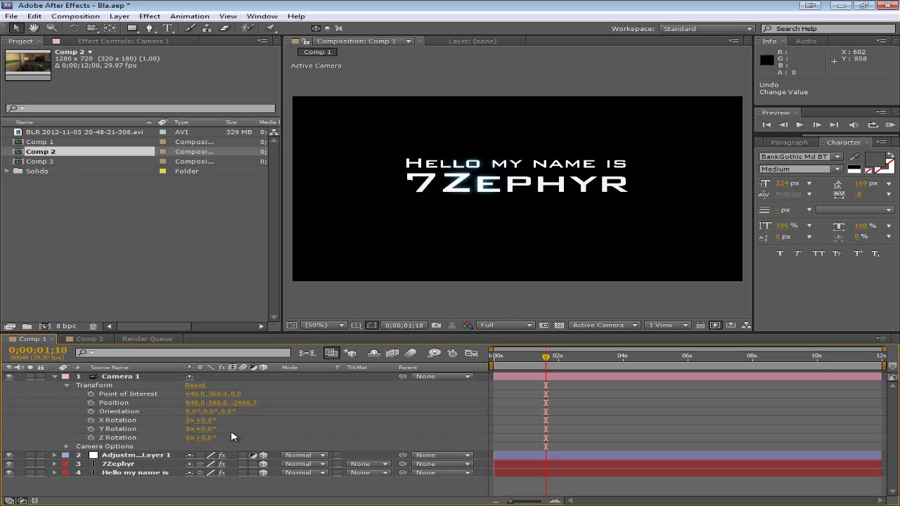
drag(197, 396, 374, 396)
key(ctrl+z)
key(ctrl+z)
key(ctrl+z)
Turn on Camera 1's Position stopwatch at frame 0 and push X out to the right near frame 26.
drag(546, 357, 493, 359)
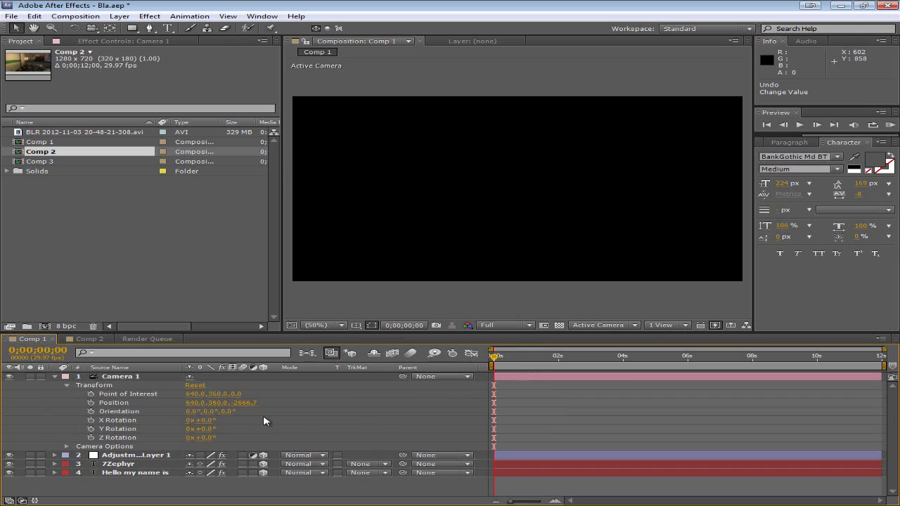
click(91, 403)
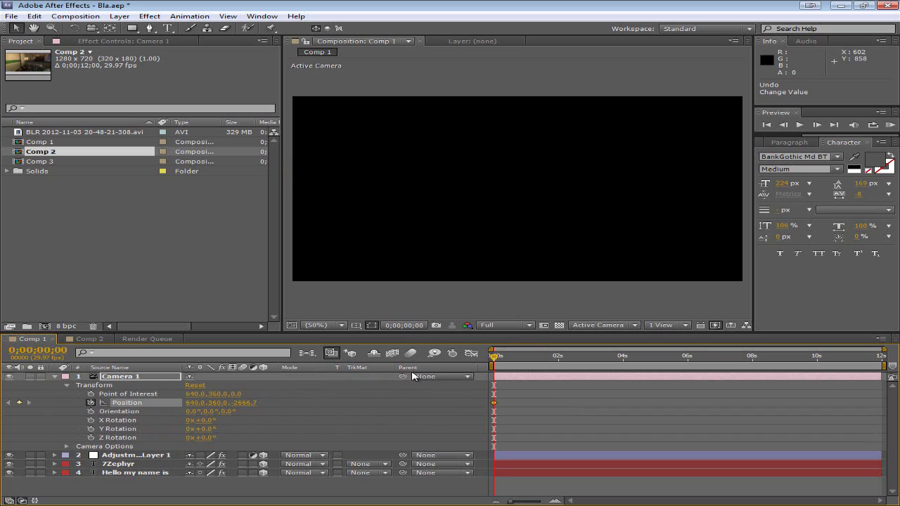
drag(493, 359, 511, 362)
key(Home)
drag(495, 360, 526, 363)
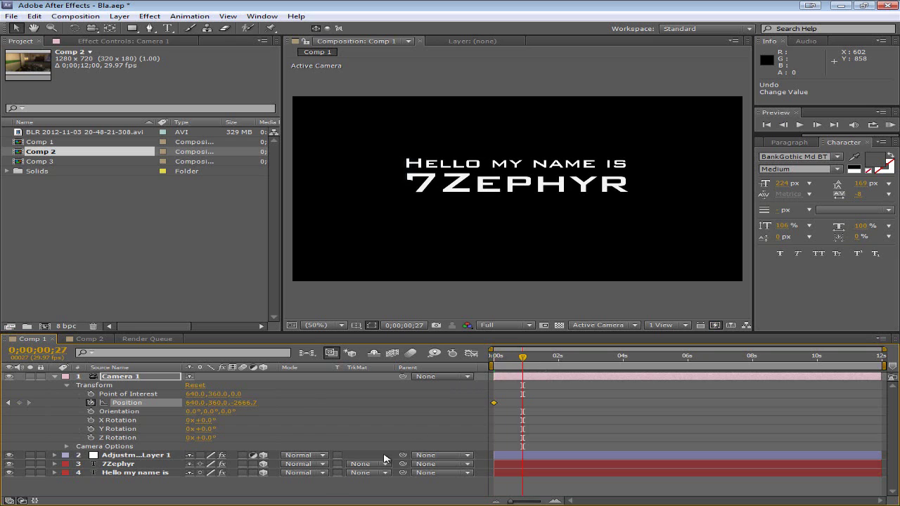
drag(194, 402, 899, 398)
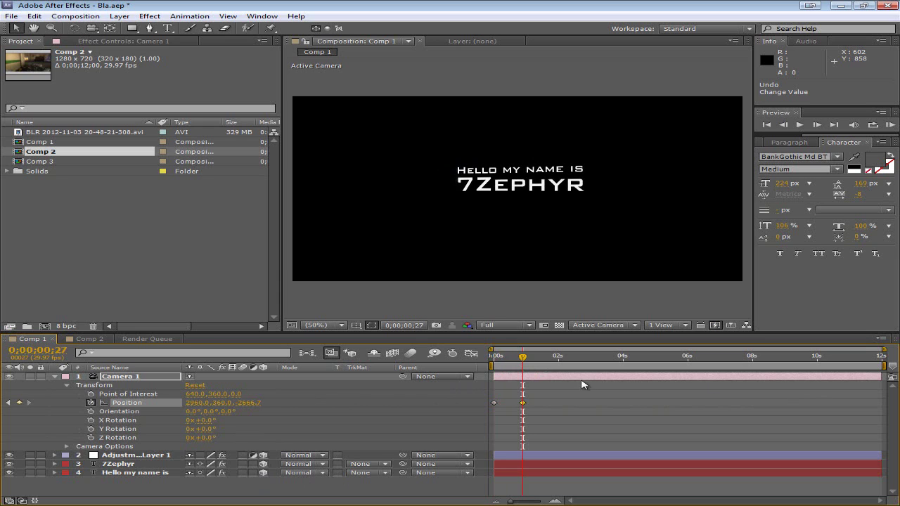
click(521, 360)
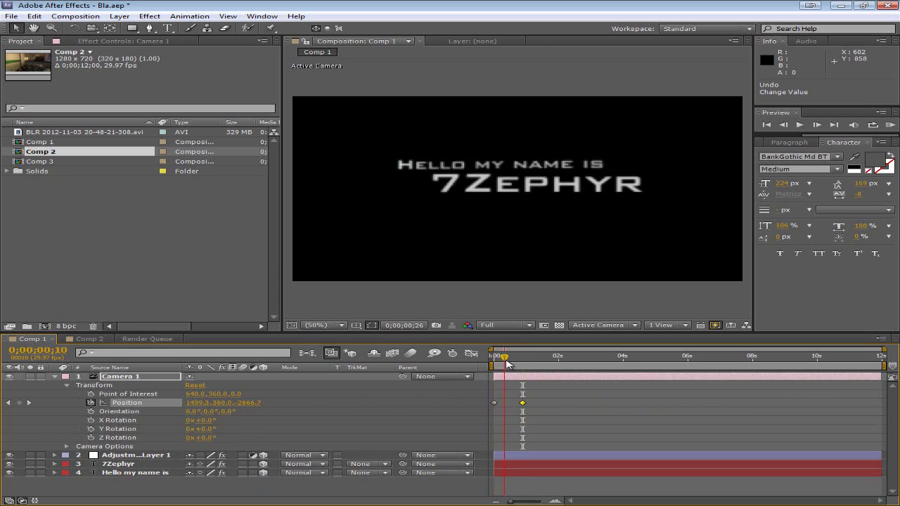
click(524, 360)
click(522, 367)
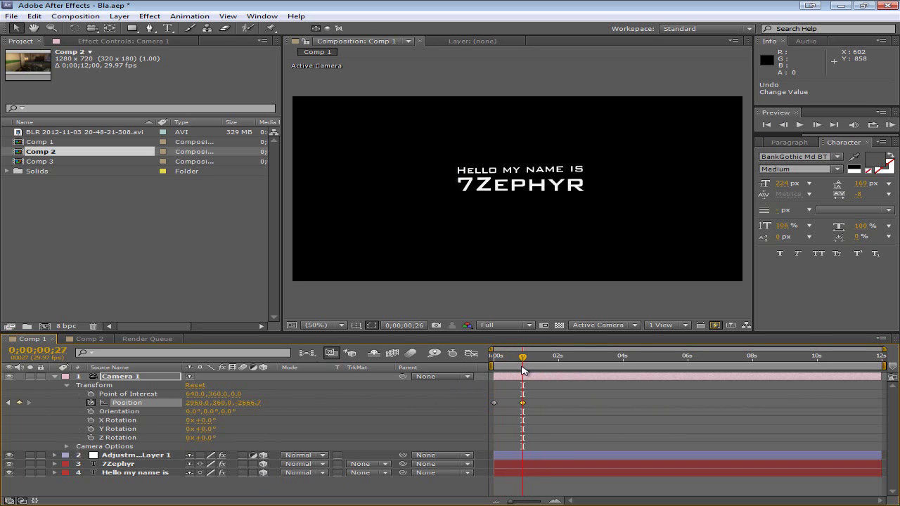
mouse_move(524, 371)
mouse_down()
mouse_move(485, 376)
mouse_move(525, 362)
mouse_up()
Key Position X at 2960 on frame 0 and 640 on frame 27, then preview the slide.
click(197, 402)
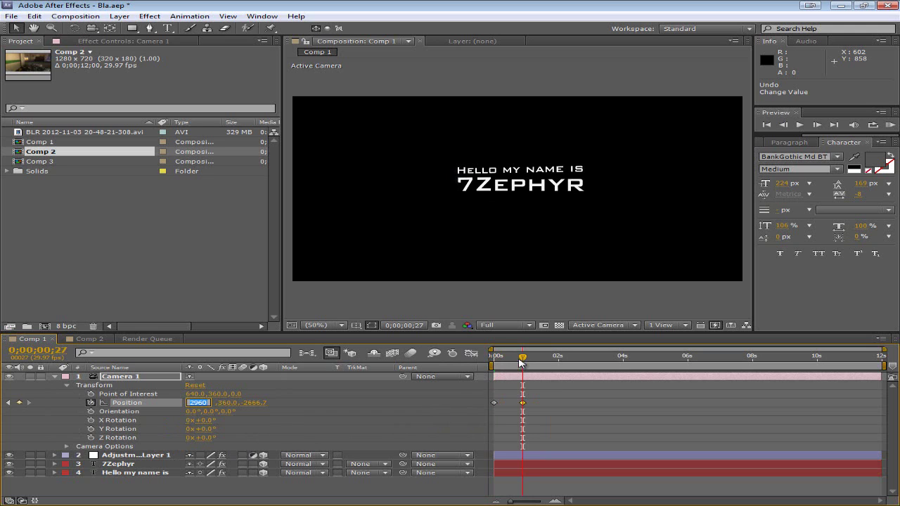
drag(521, 362, 494, 362)
click(195, 403)
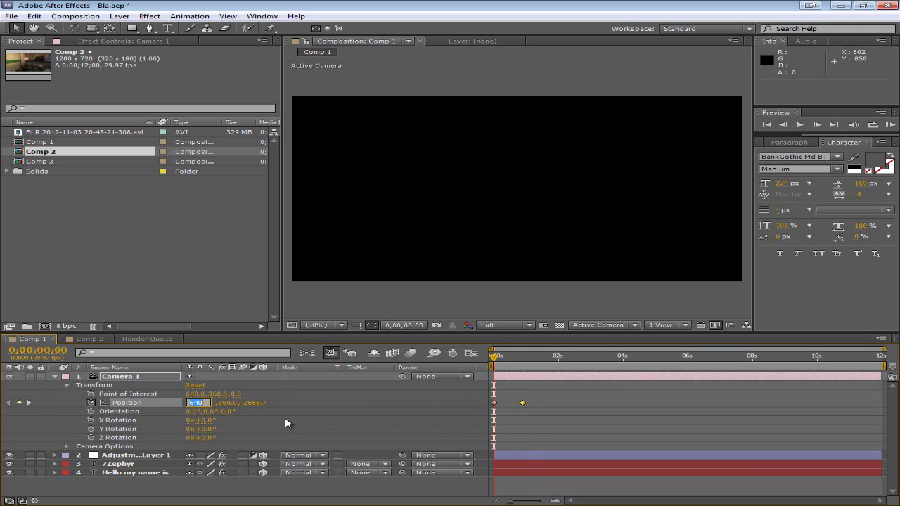
key(Return)
drag(496, 366, 523, 361)
click(197, 403)
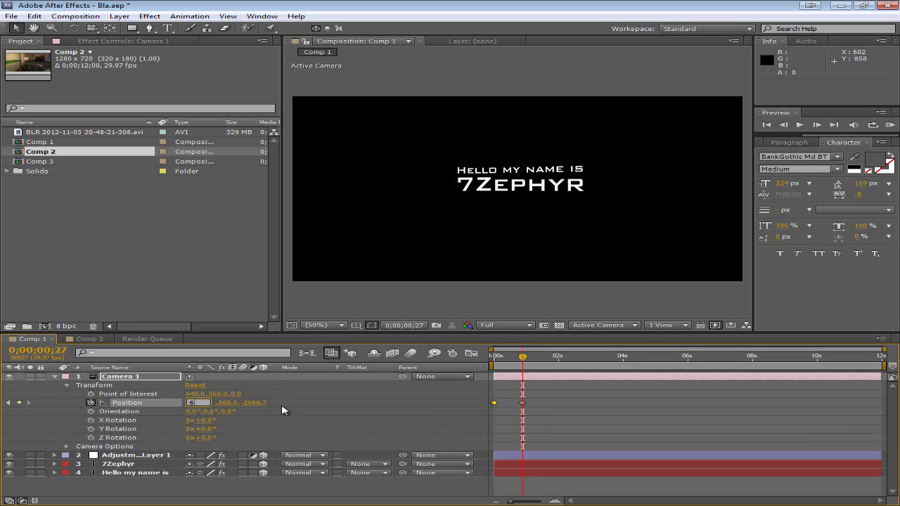
text(640)
key(Return)
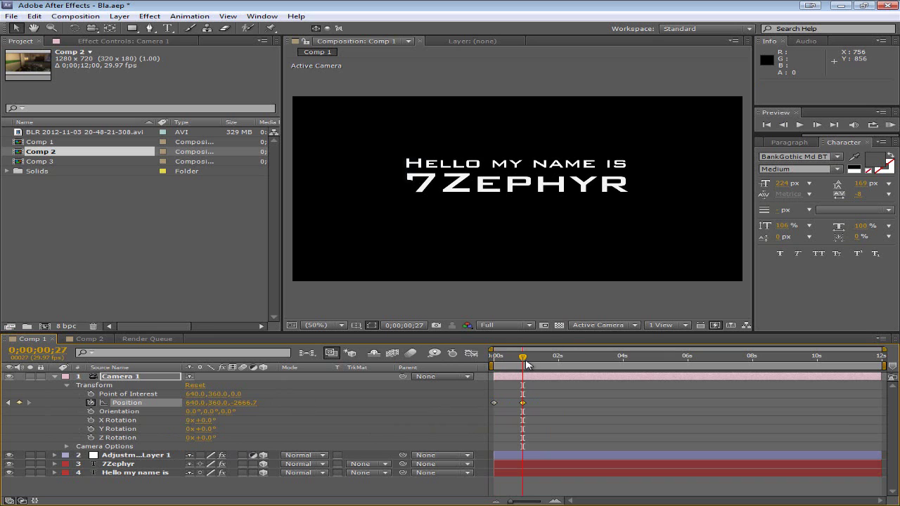
click(522, 357)
drag(511, 359, 489, 376)
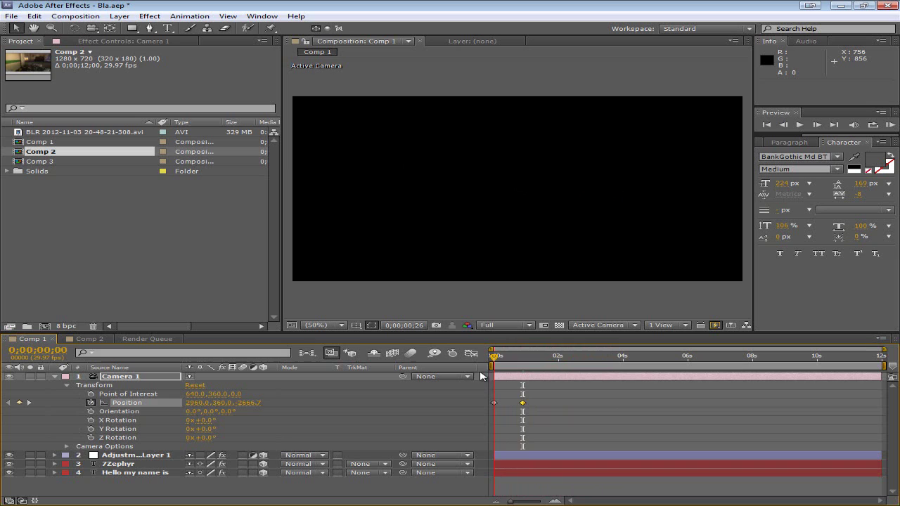
Delete Camera 1's Position keyframes, leaving it fixed at X 2960, and collapse the layer.
click(90, 403)
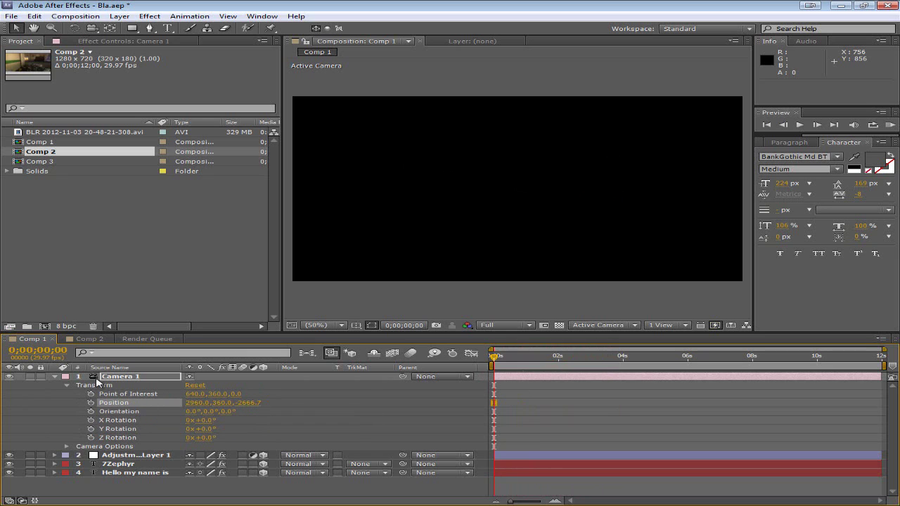
click(136, 394)
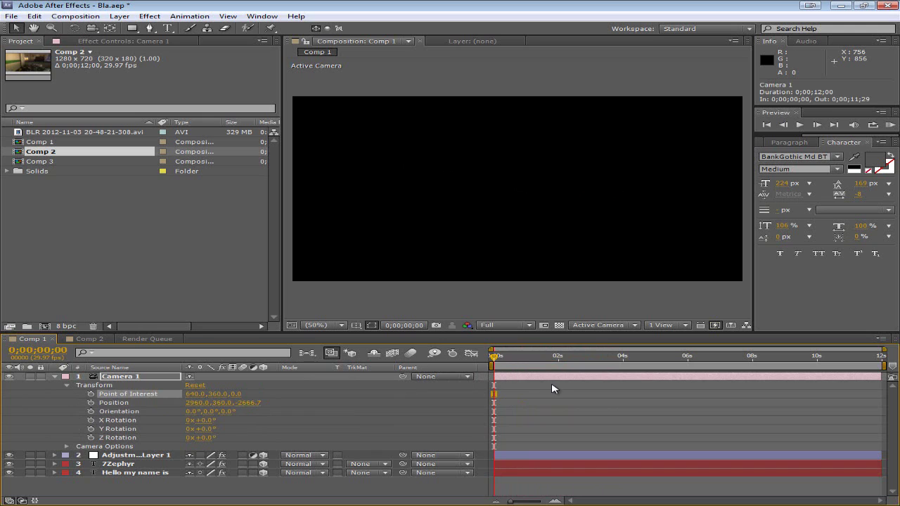
click(55, 377)
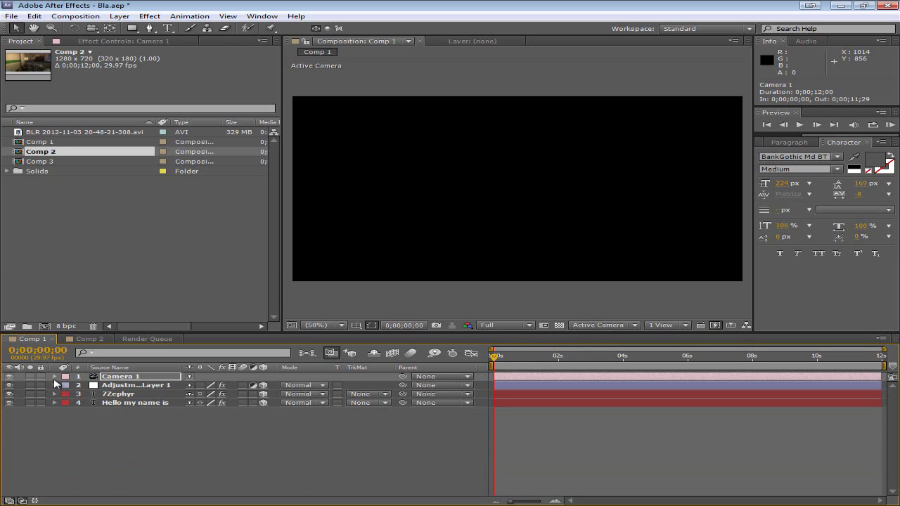
key(F2)
Expand Camera 1's Camera Options group to inspect it, then collapse everything again.
click(55, 377)
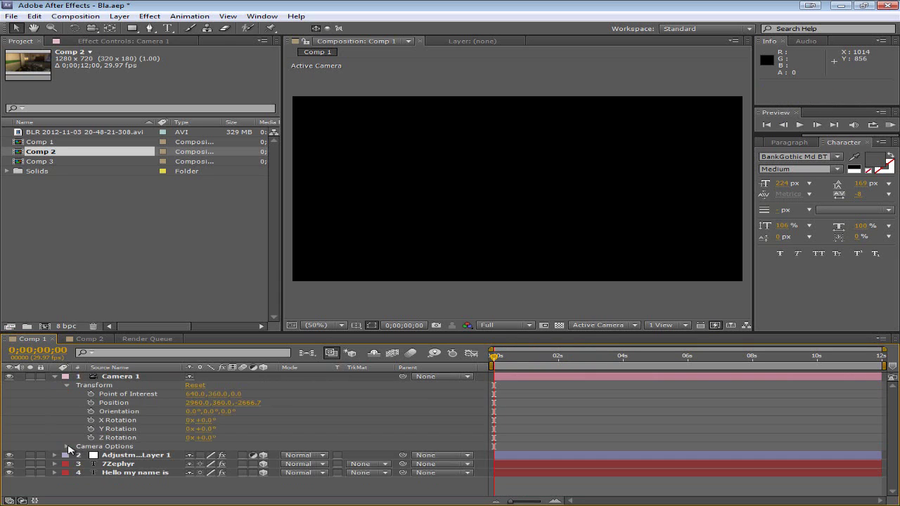
click(66, 447)
scroll(79, 464, down, 3)
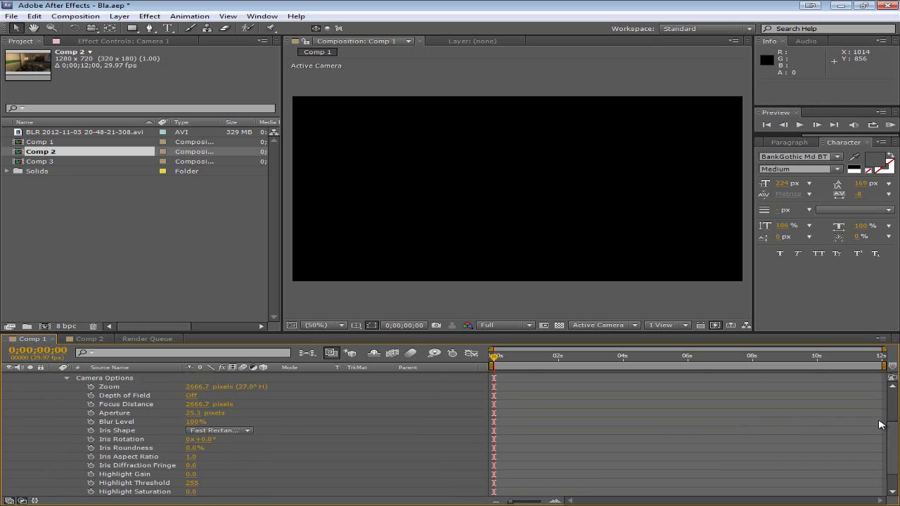
mouse_move(893, 430)
mouse_down()
mouse_move(893, 444)
mouse_move(893, 433)
mouse_up()
scroll(311, 412, up, 3)
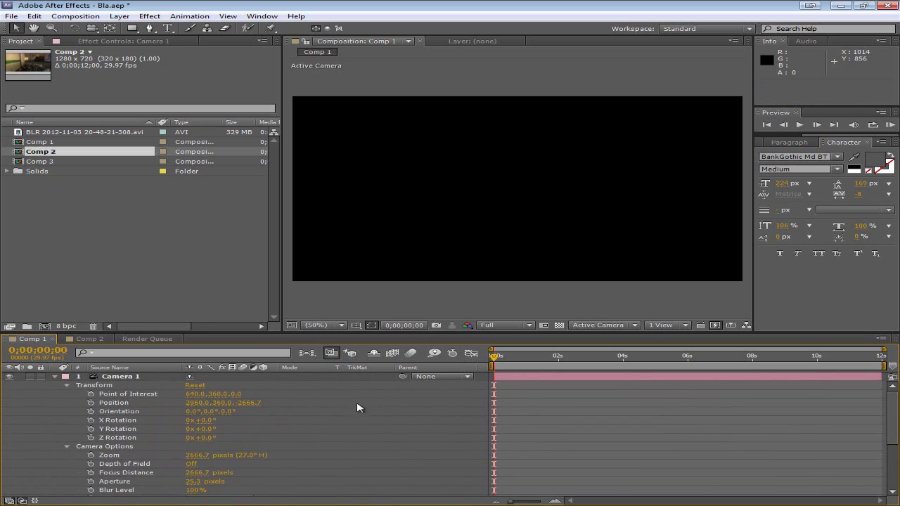
click(67, 447)
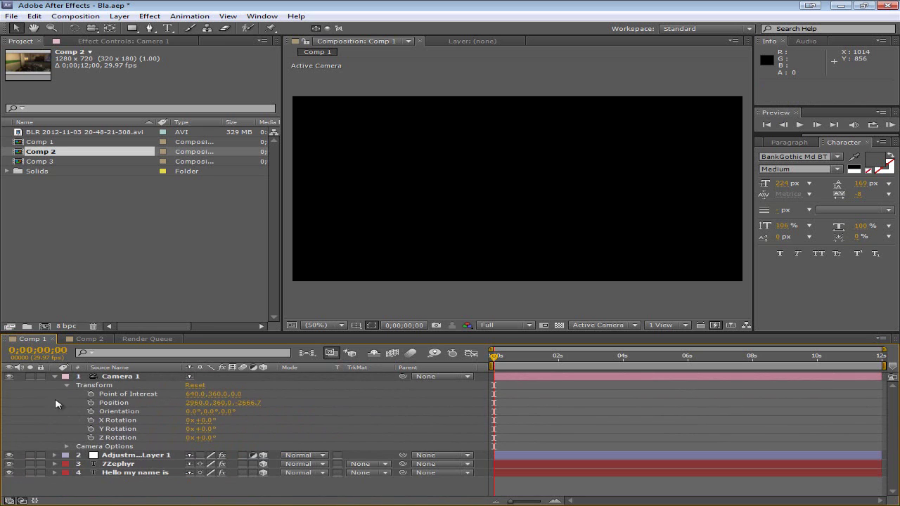
click(55, 377)
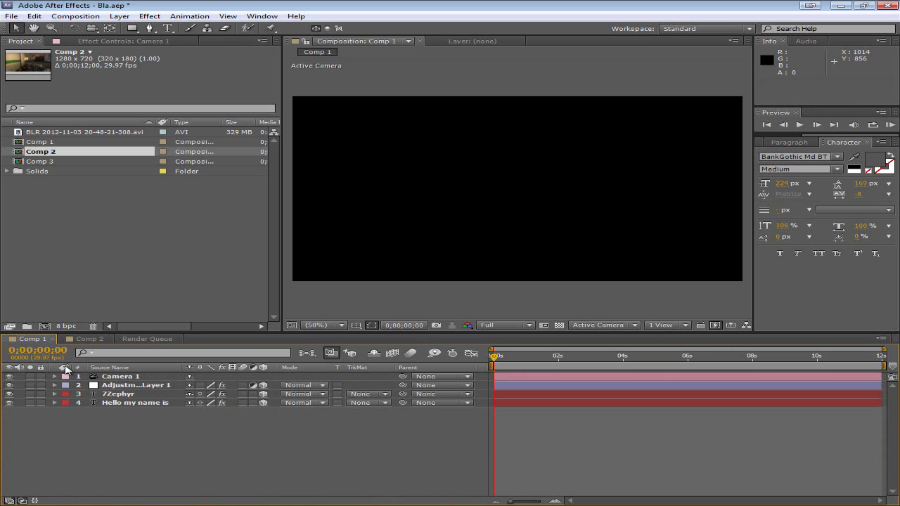
Expand Camera 1, restore its Position keyframes with Ctrl+Z, and go to frame 14.
click(55, 377)
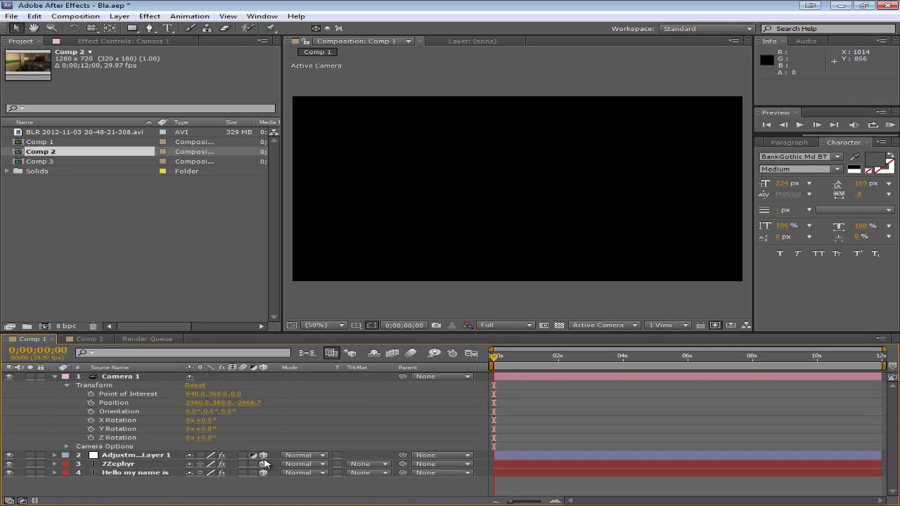
click(98, 403)
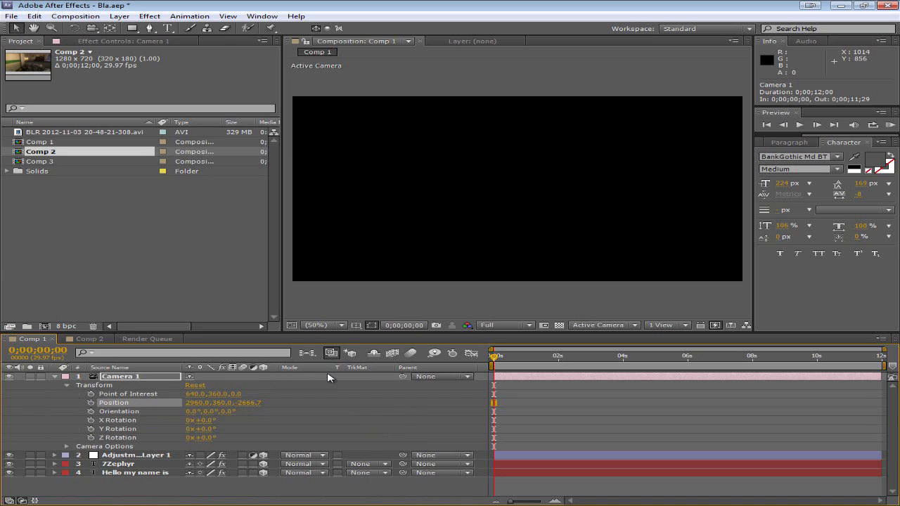
key(ctrl+z)
drag(497, 362, 511, 382)
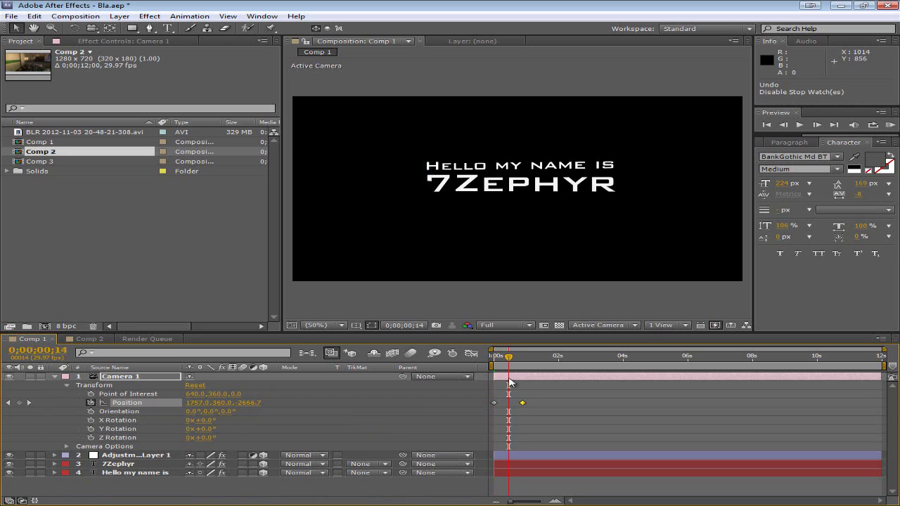
Make the 7Zephyr and Hello my name is layers 3D and scrub to check the dolly.
click(262, 464)
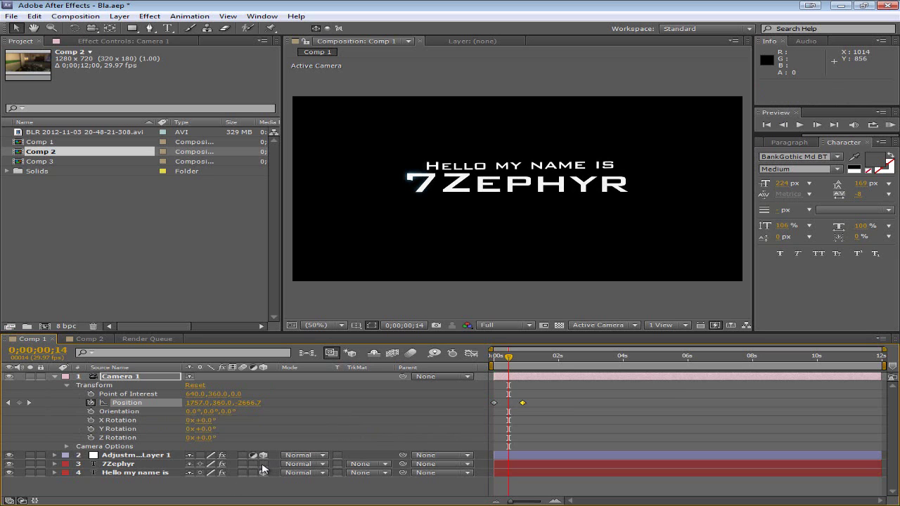
click(263, 473)
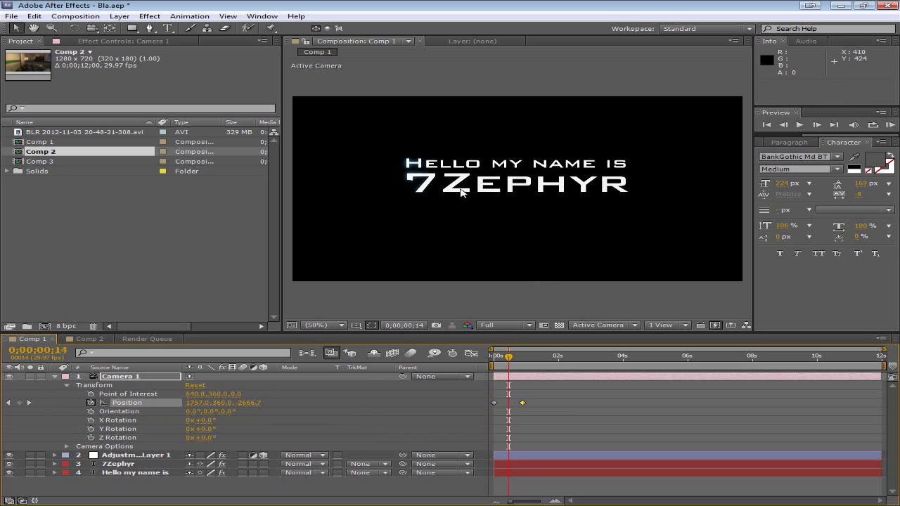
mouse_move(511, 361)
mouse_down()
mouse_move(496, 360)
mouse_move(518, 361)
mouse_move(503, 363)
mouse_up()
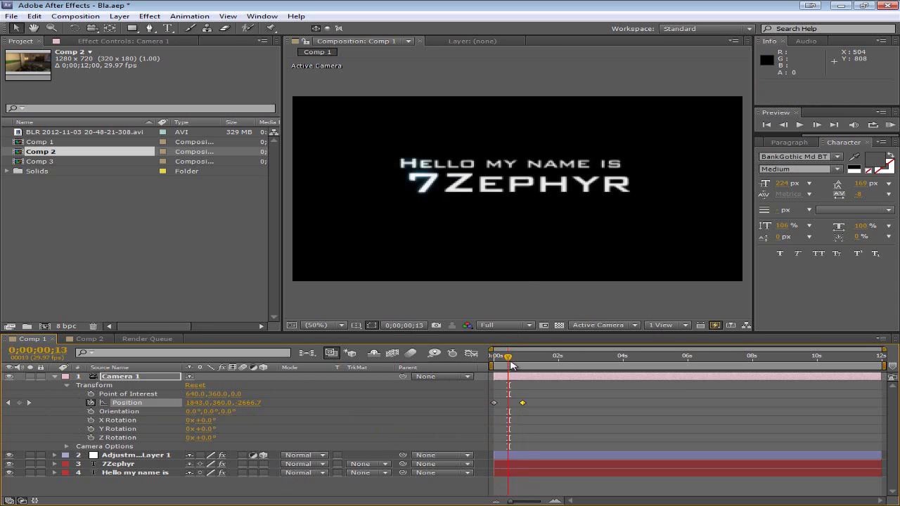
mouse_move(512, 365)
mouse_down()
mouse_move(567, 363)
mouse_move(526, 371)
mouse_up()
click(266, 480)
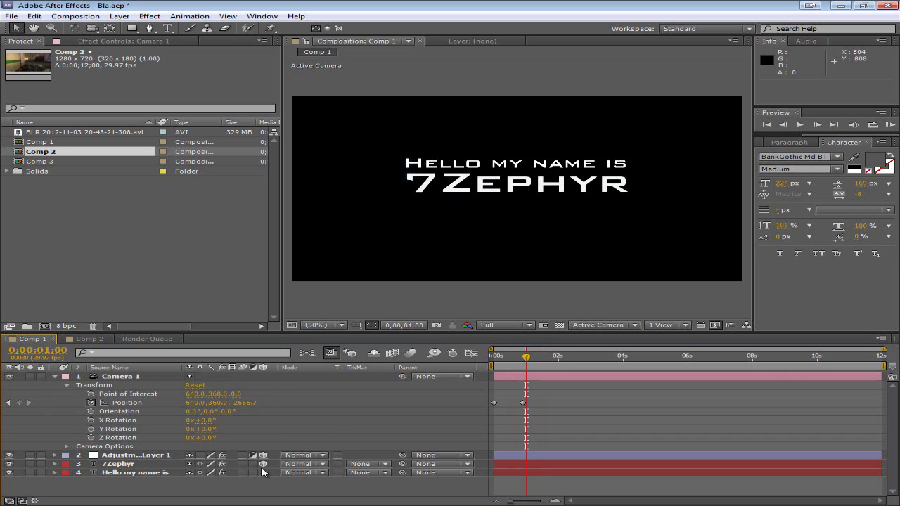
mouse_move(529, 362)
mouse_down()
mouse_move(499, 362)
mouse_move(524, 364)
mouse_up()
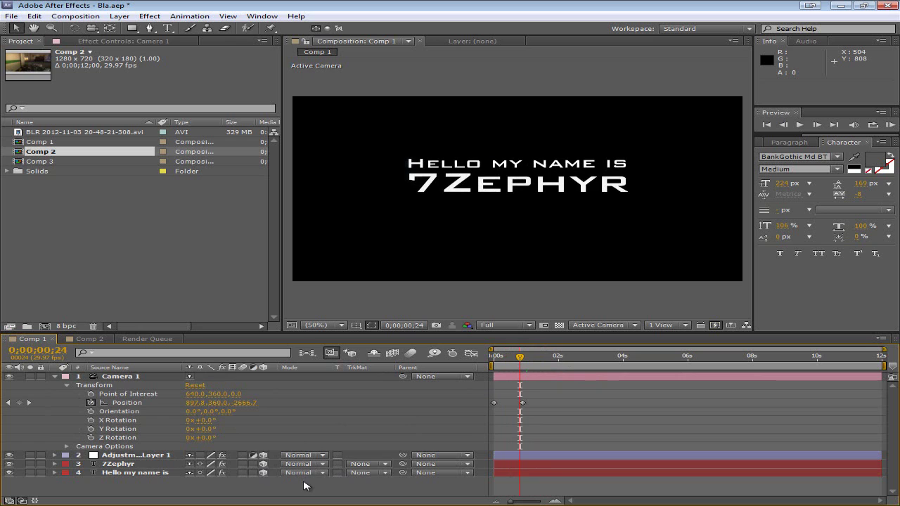
mouse_move(522, 359)
mouse_down()
mouse_move(497, 359)
mouse_move(524, 358)
mouse_up()
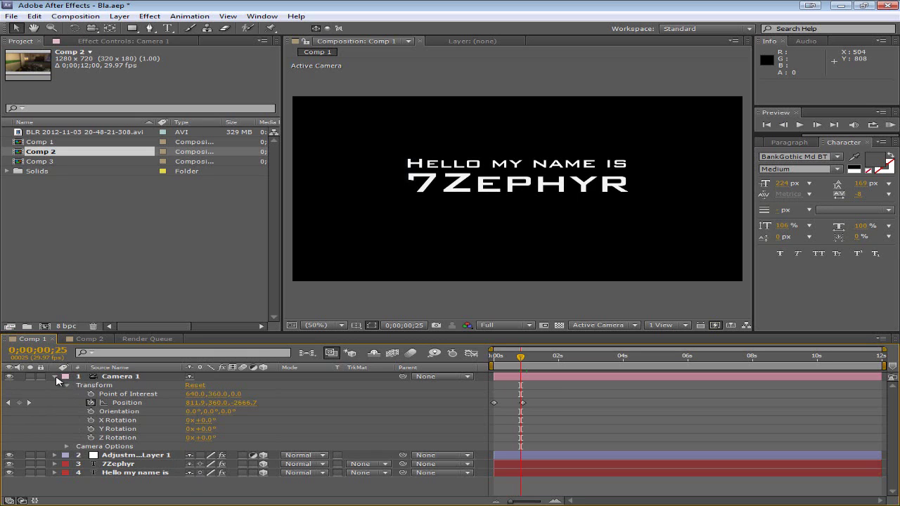
Collapse Camera 1's transform properties and switch motion blur on for layers 2–4.
click(54, 377)
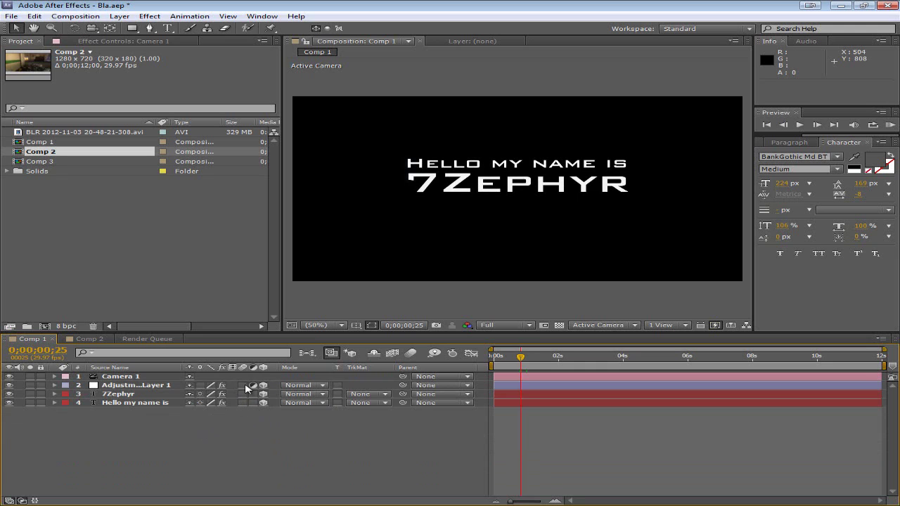
drag(244, 386, 237, 411)
drag(524, 360, 500, 361)
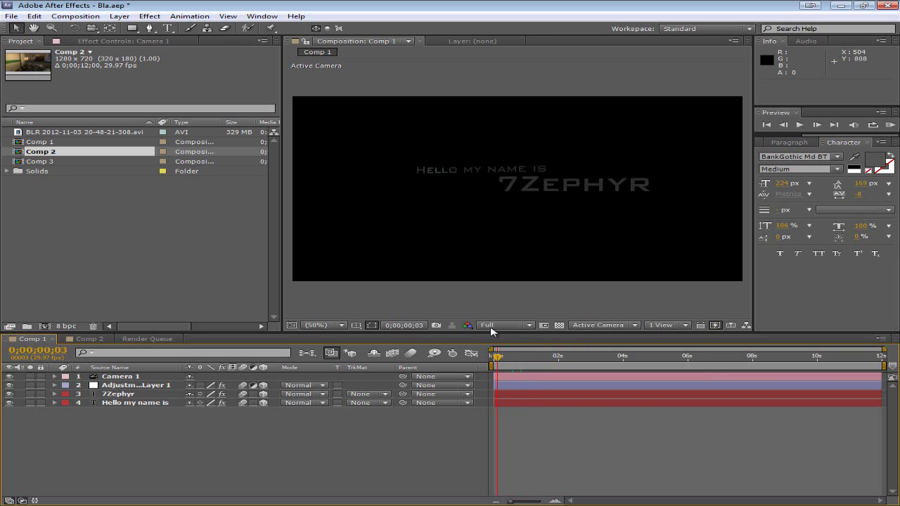
Scrub through the dolly to review the text, then switch motion blur off for layers 2 and 3.
drag(499, 360, 512, 371)
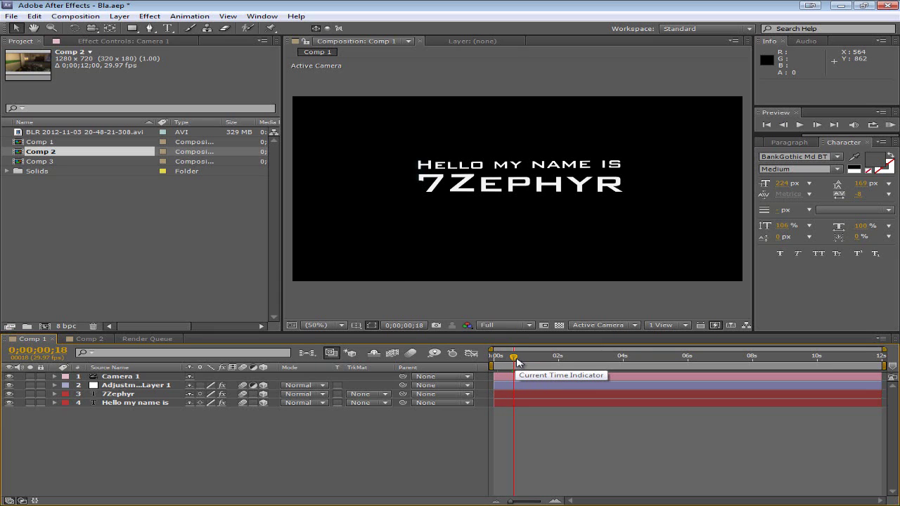
mouse_move(517, 362)
mouse_down()
mouse_move(497, 360)
mouse_move(604, 364)
mouse_move(501, 362)
mouse_move(533, 370)
mouse_up()
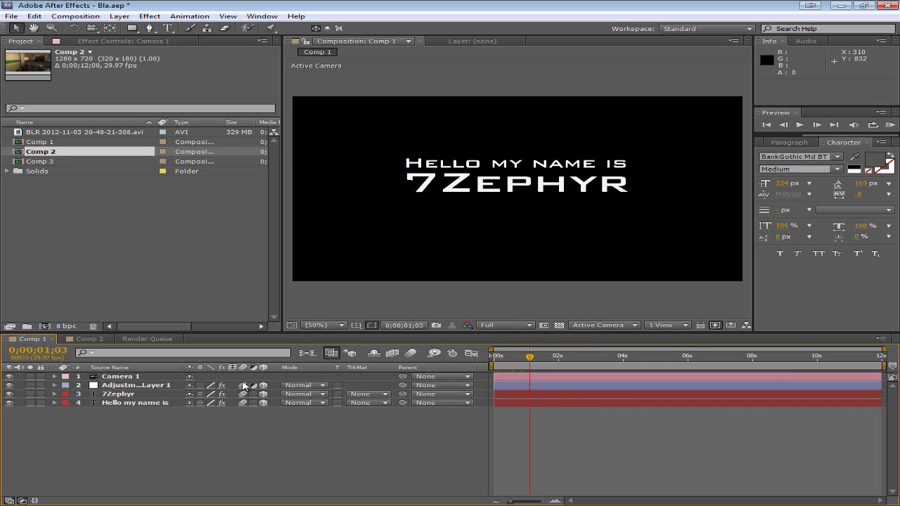
drag(244, 385, 245, 403)
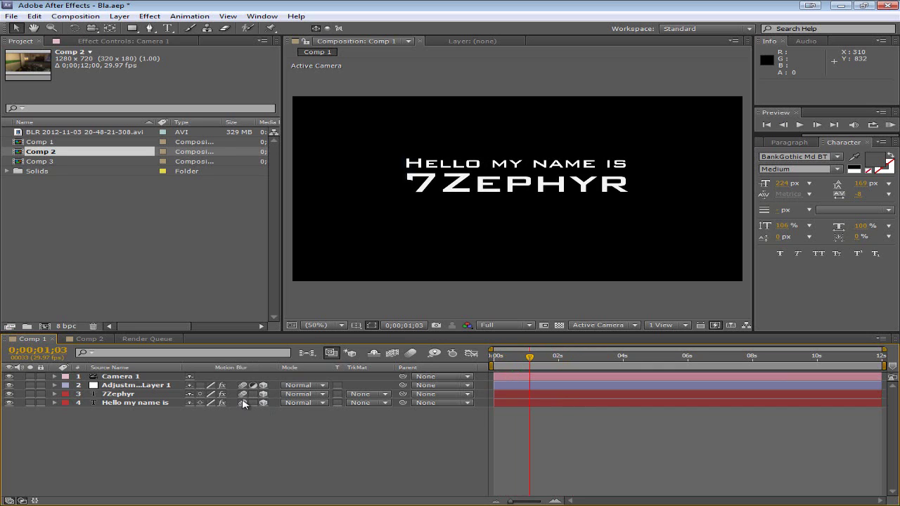
Enable composition motion blur and RAM preview the camera dolly from an earlier frame.
click(410, 354)
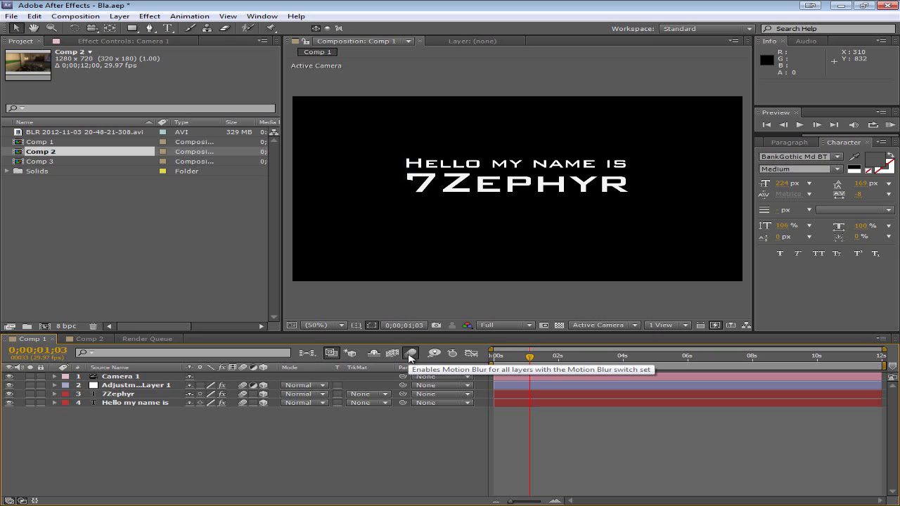
click(410, 355)
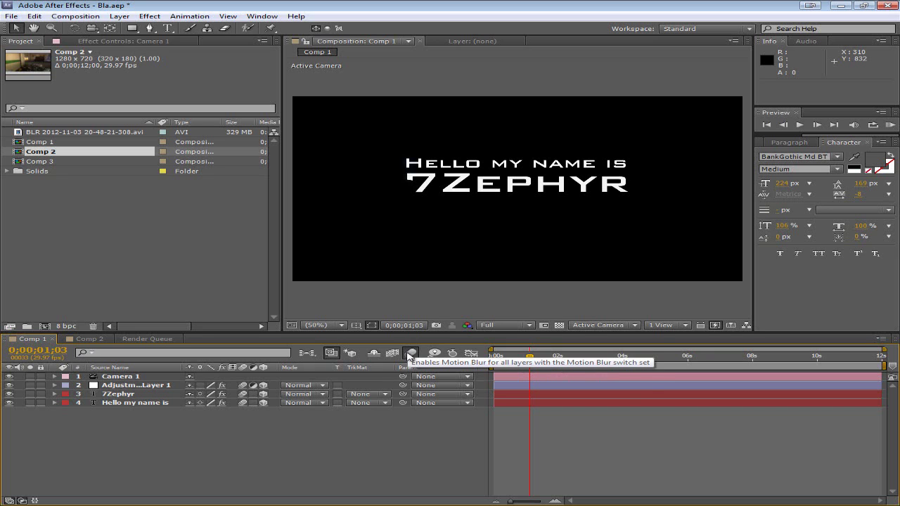
drag(527, 358, 491, 366)
key(KP_0)
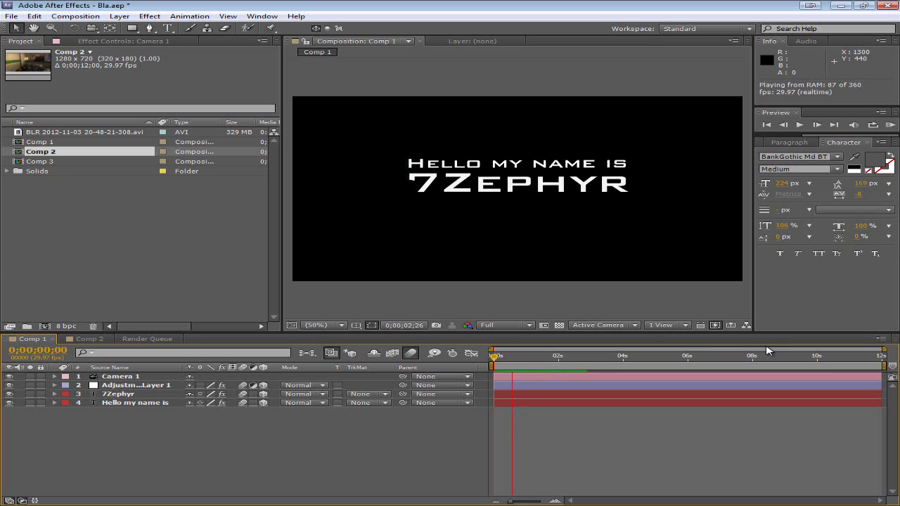
key(space)
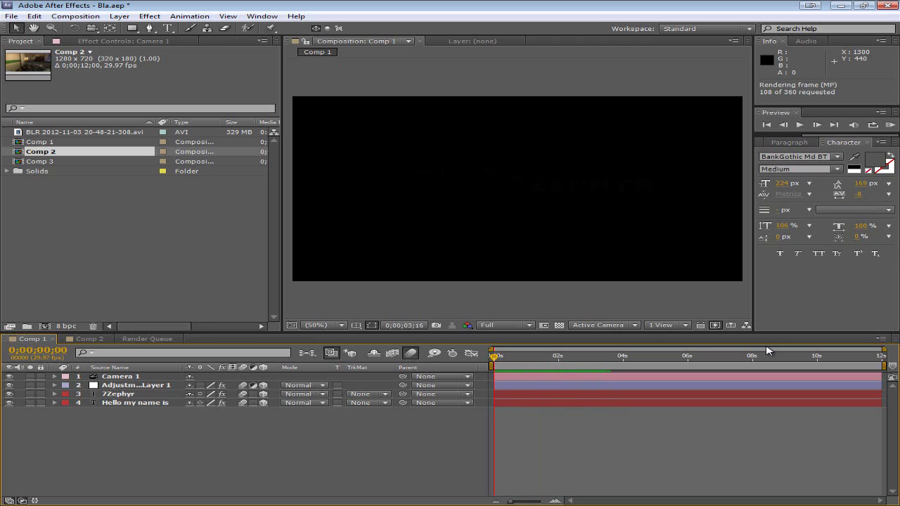
Turn motion blur off on the adjustment layer and RAM preview the animation again.
key(space)
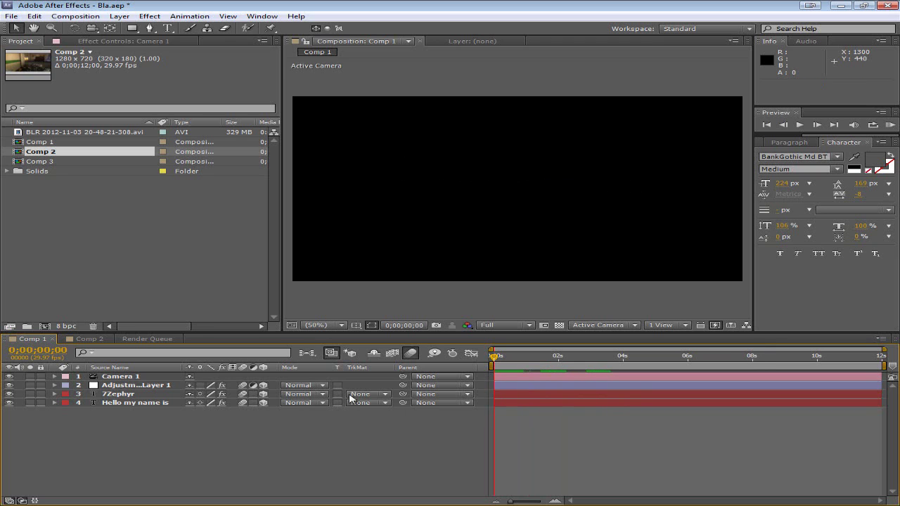
click(239, 386)
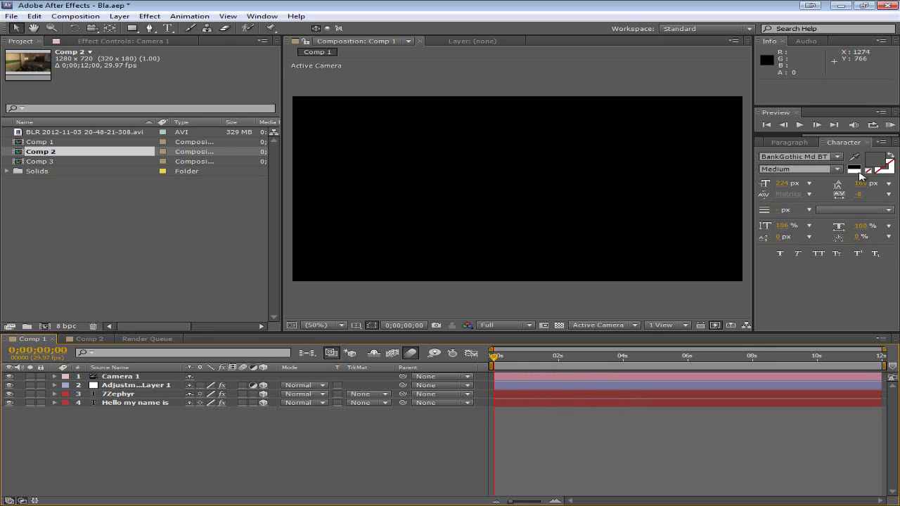
click(890, 125)
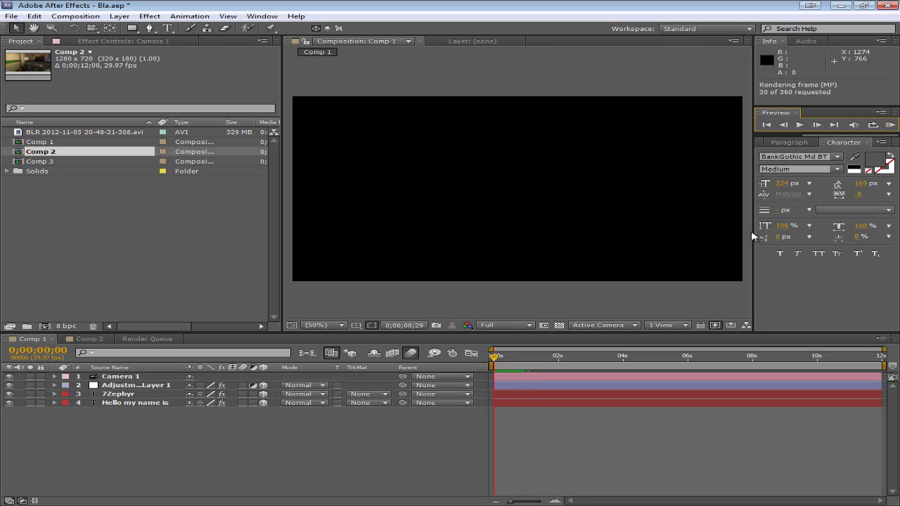
click(499, 360)
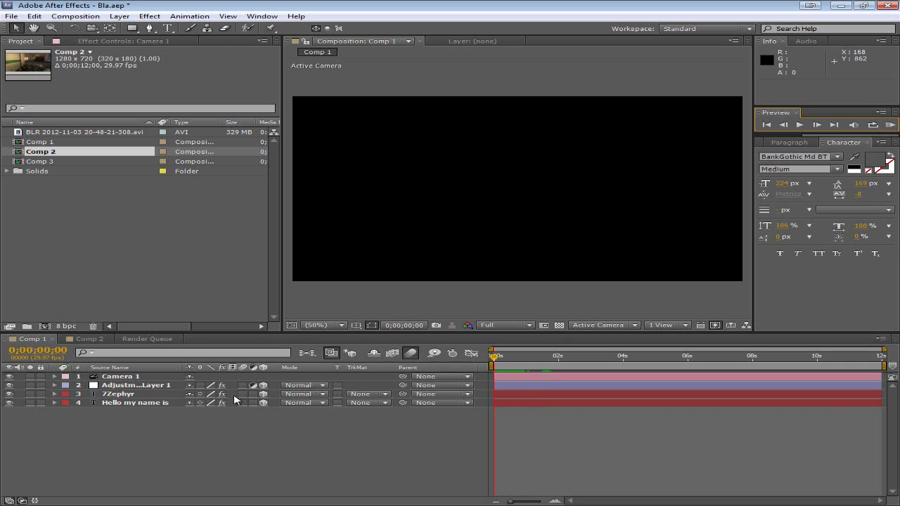
Turn motion blur on for layers 2, 3 and 4 and inspect the blurred text at frame 8.
drag(239, 401, 242, 386)
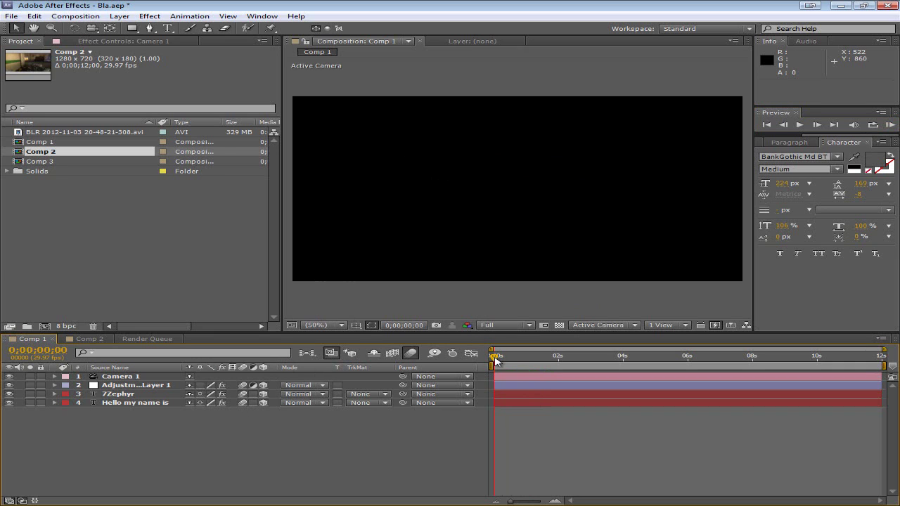
drag(496, 360, 502, 360)
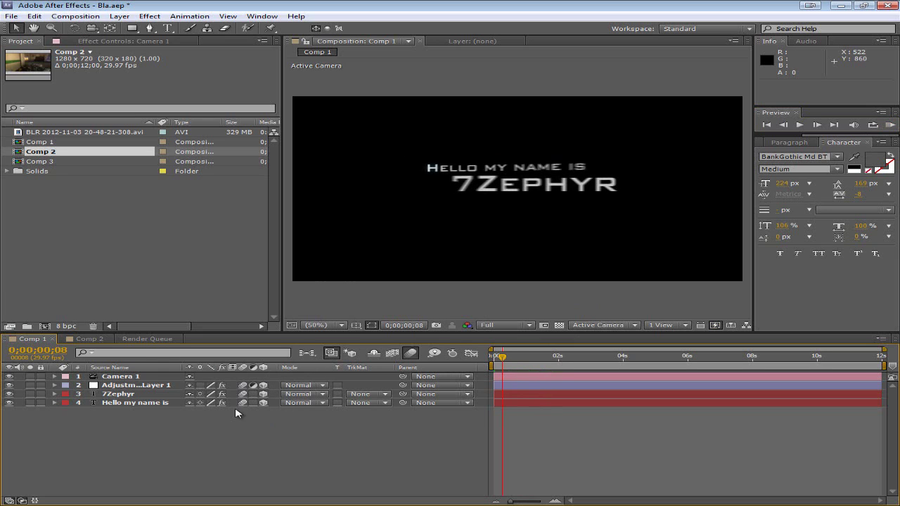
click(148, 378)
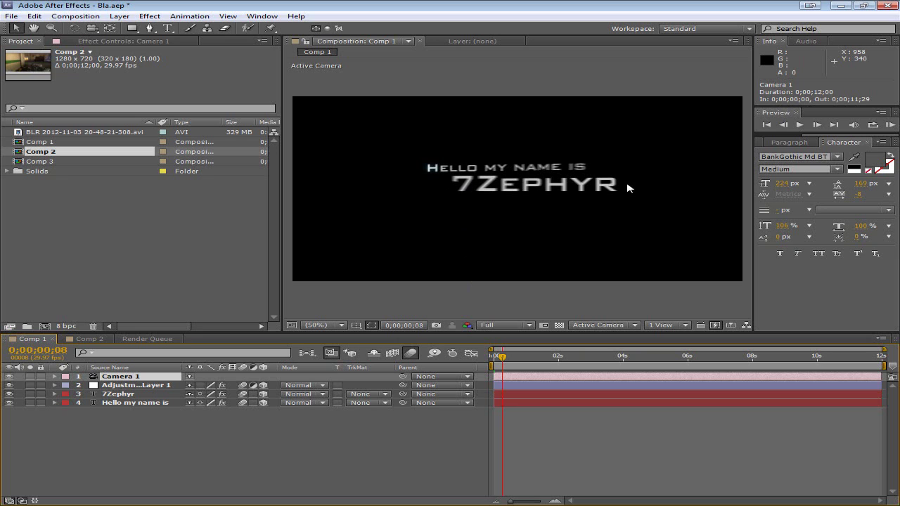
drag(504, 359, 502, 358)
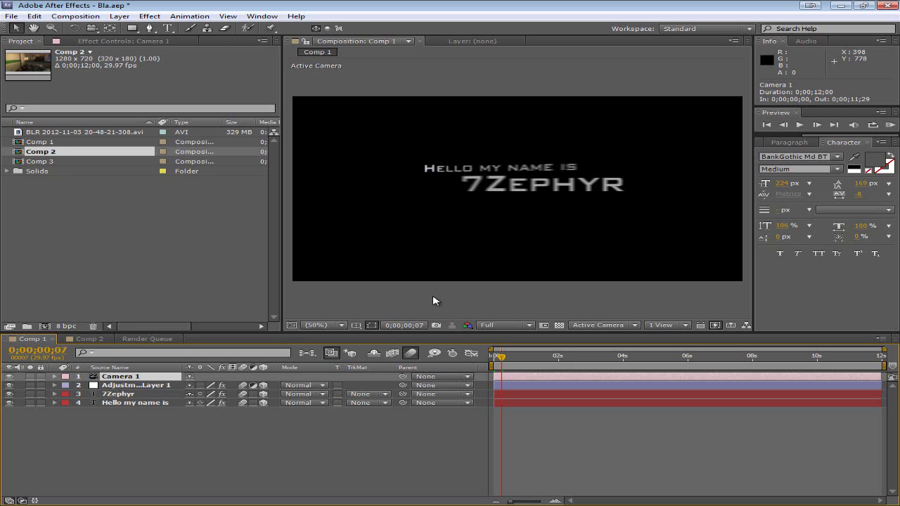
right_click(257, 431)
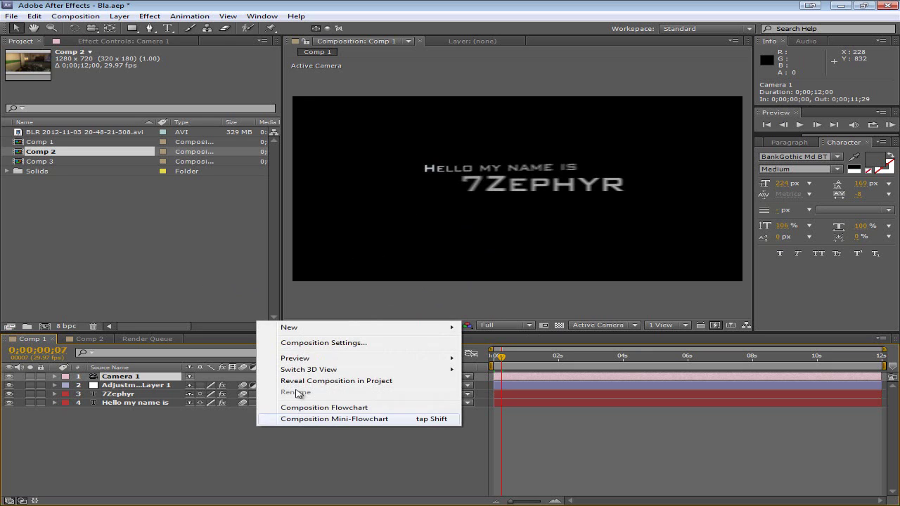
click(442, 471)
drag(503, 360, 532, 367)
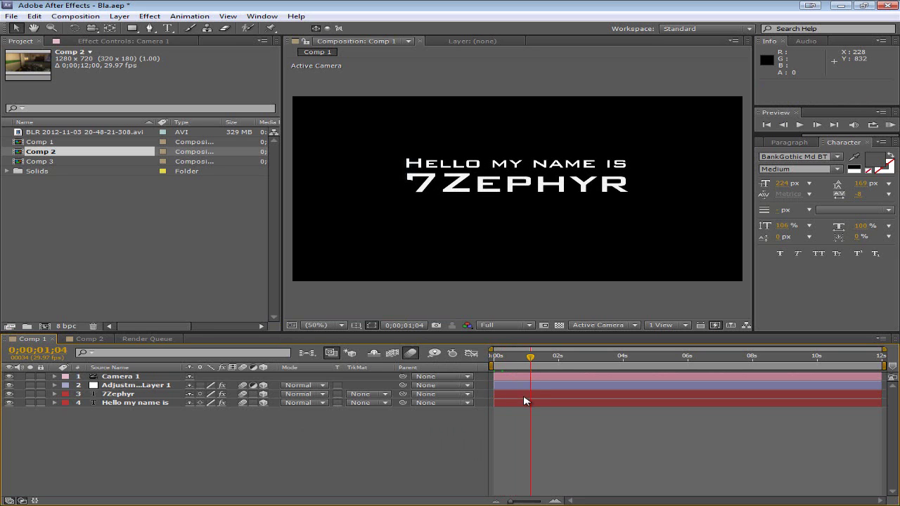